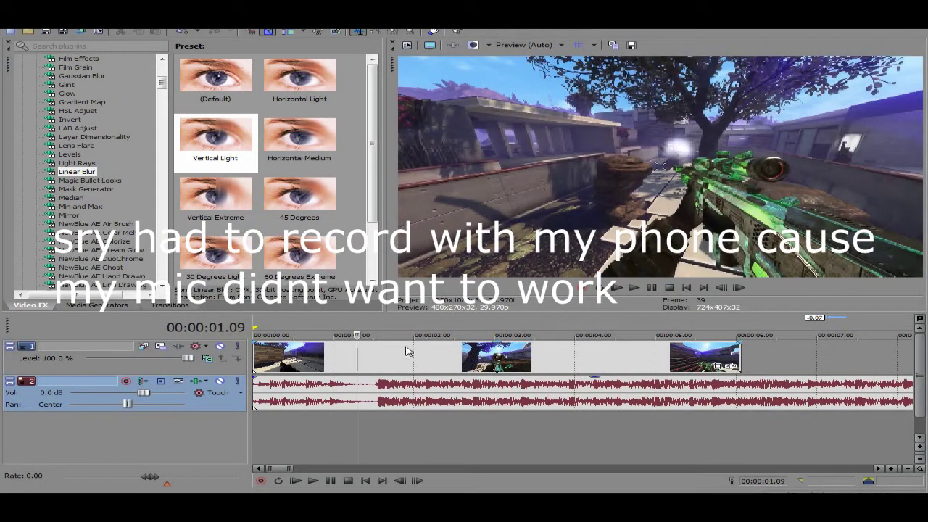
Check the gameplay video clip's properties, then close them
{"action": "left_click", "coordinate": [367, 359]}
{"action": "right_click", "coordinate": [383, 361]}
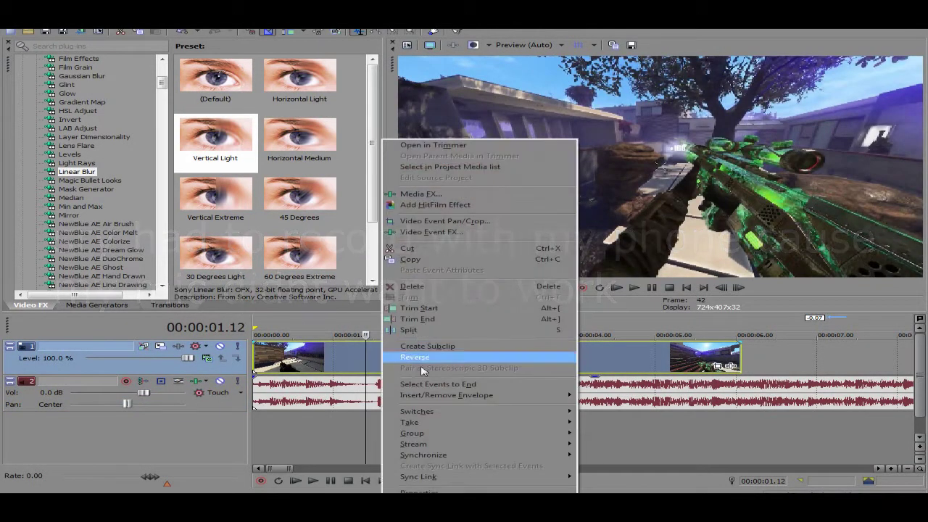
{"action": "left_click", "coordinate": [421, 492]}
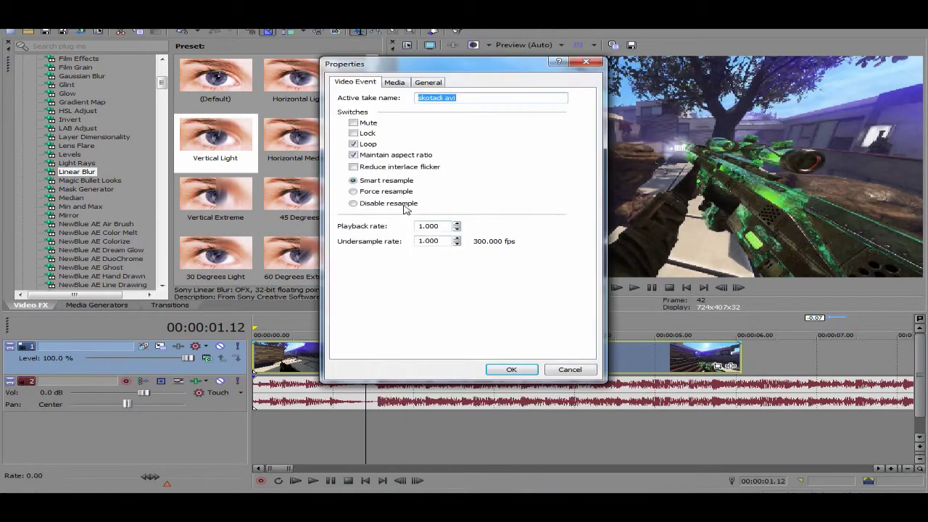
{"action": "left_click", "coordinate": [512, 370]}
Find the frame just before the shot and split the clip there with S
{"action": "key", "text": "space"}
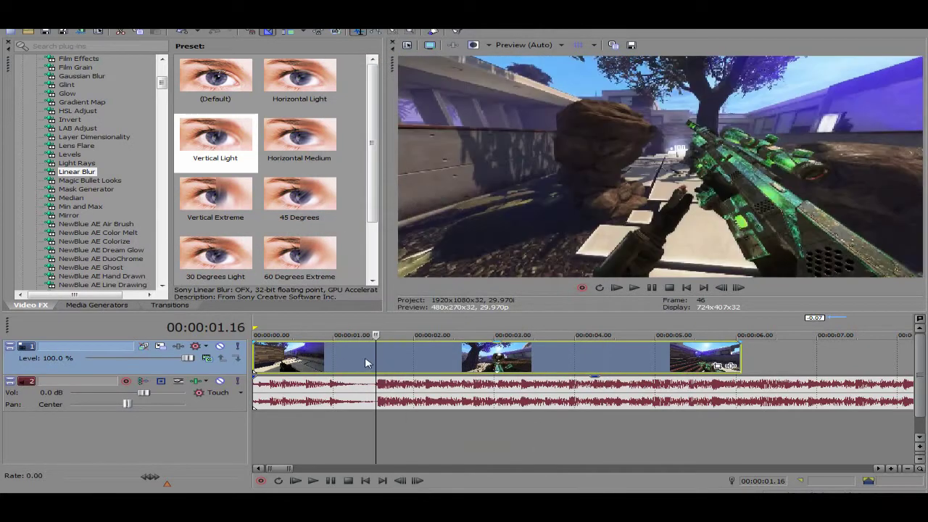
{"action": "left_click", "coordinate": [740, 288]}
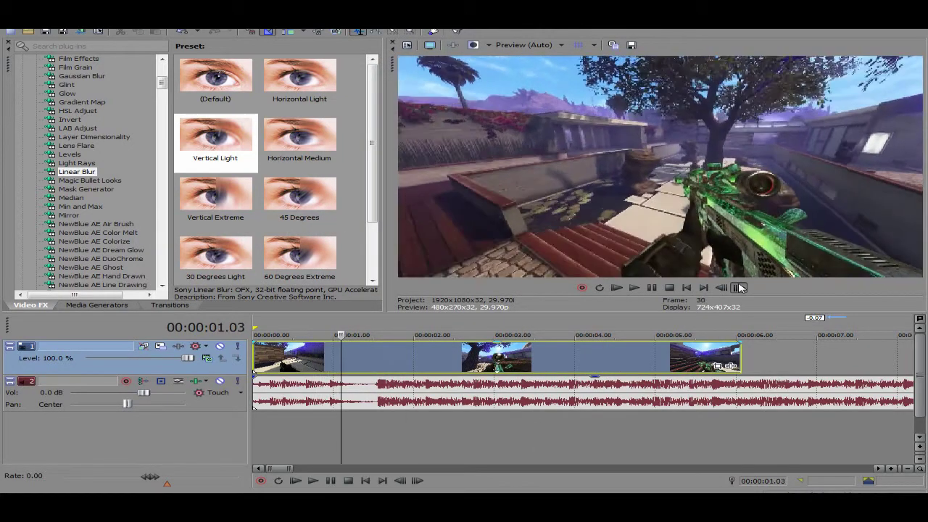
{"action": "left_click", "coordinate": [740, 288]}
{"action": "left_click", "coordinate": [723, 288]}
{"action": "left_click", "coordinate": [723, 288]}
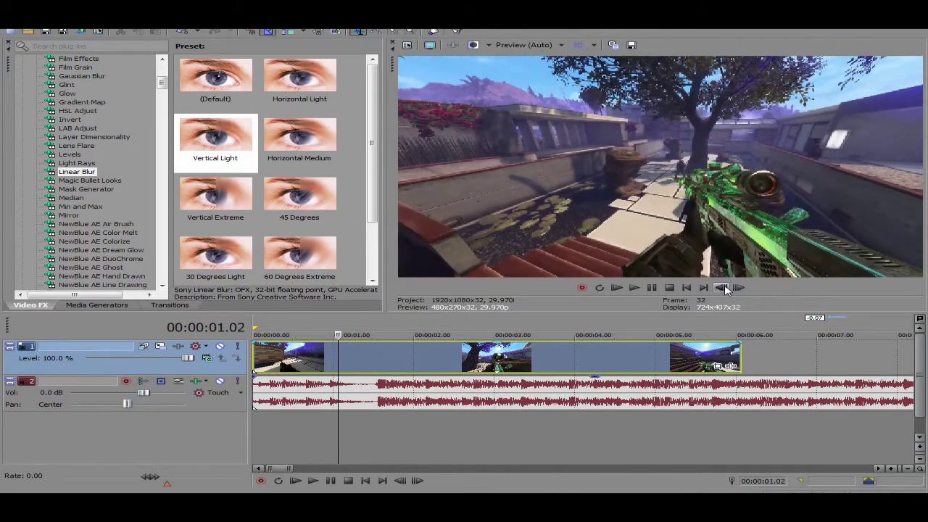
{"action": "left_click", "coordinate": [739, 288]}
{"action": "key", "text": "s"}
Slide both clip pieces right so the cut lines up with beat marker 1
{"action": "left_click", "coordinate": [382, 354]}
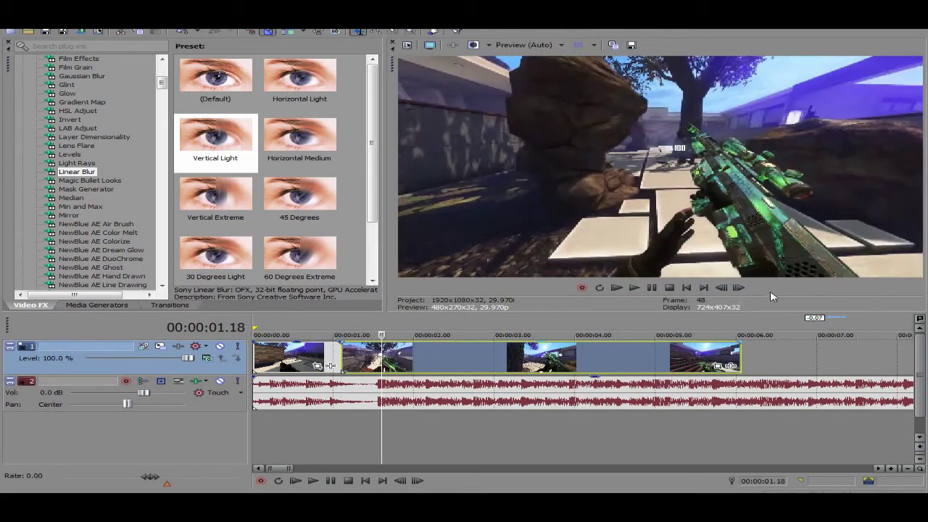
{"action": "left_click", "coordinate": [726, 288]}
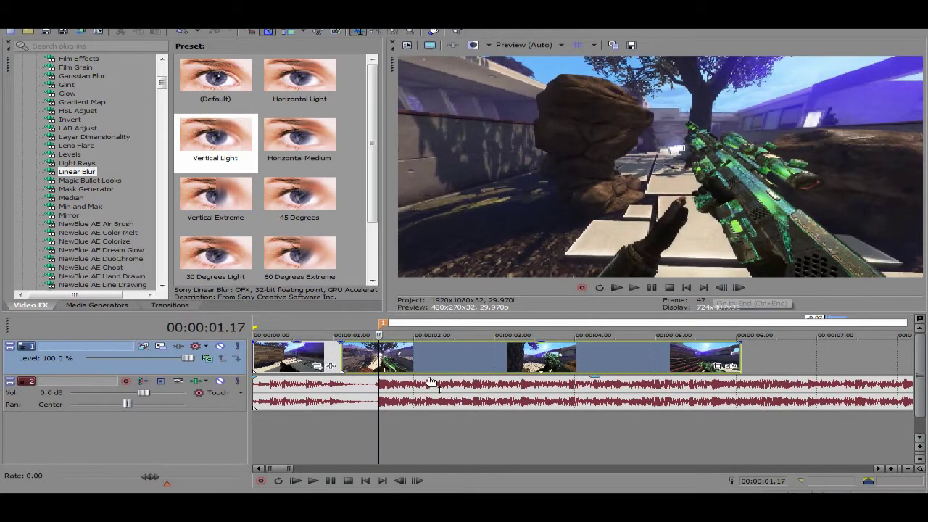
{"action": "left_click_drag", "start_coordinate": [430, 364], "coordinate": [468, 364]}
{"action": "left_click_drag", "start_coordinate": [322, 356], "coordinate": [357, 353]}
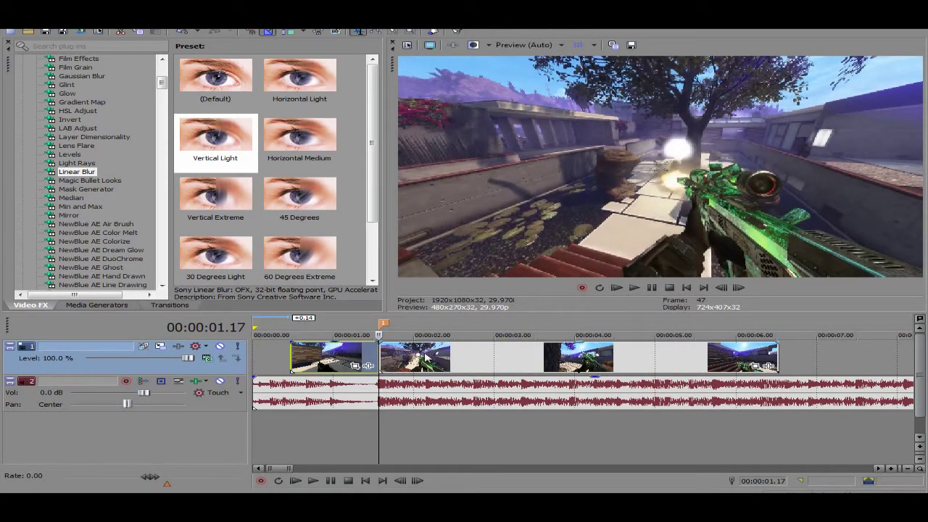
Fade in the music and the first video clip at the start
{"action": "left_click", "coordinate": [292, 357]}
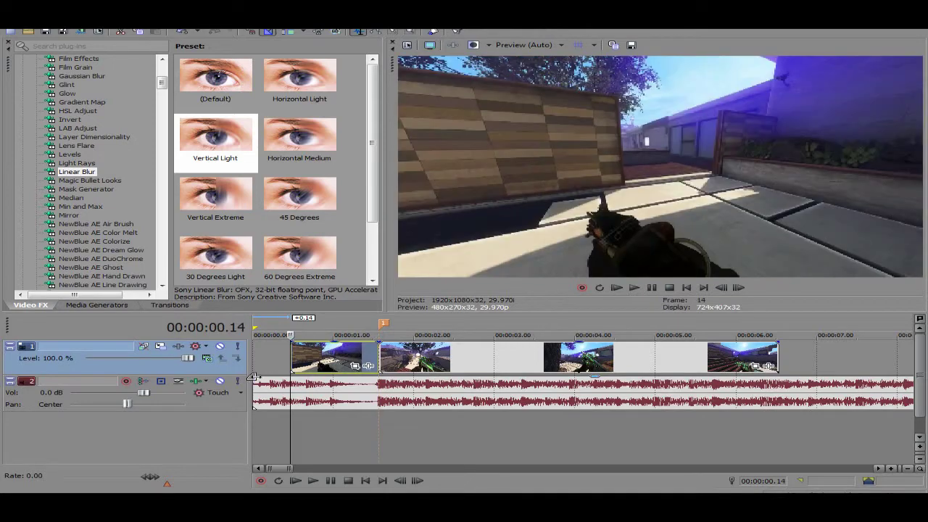
{"action": "left_click_drag", "start_coordinate": [254, 377], "coordinate": [324, 379]}
{"action": "left_click_drag", "start_coordinate": [292, 344], "coordinate": [324, 343]}
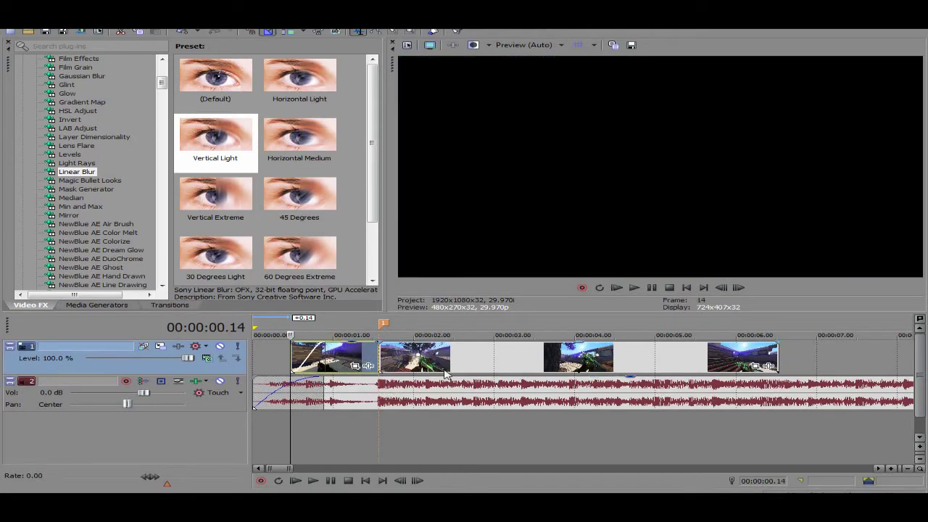
Play back the edit to review the cut at the beat marker
{"action": "key", "text": "space"}
{"action": "left_click", "coordinate": [376, 357]}
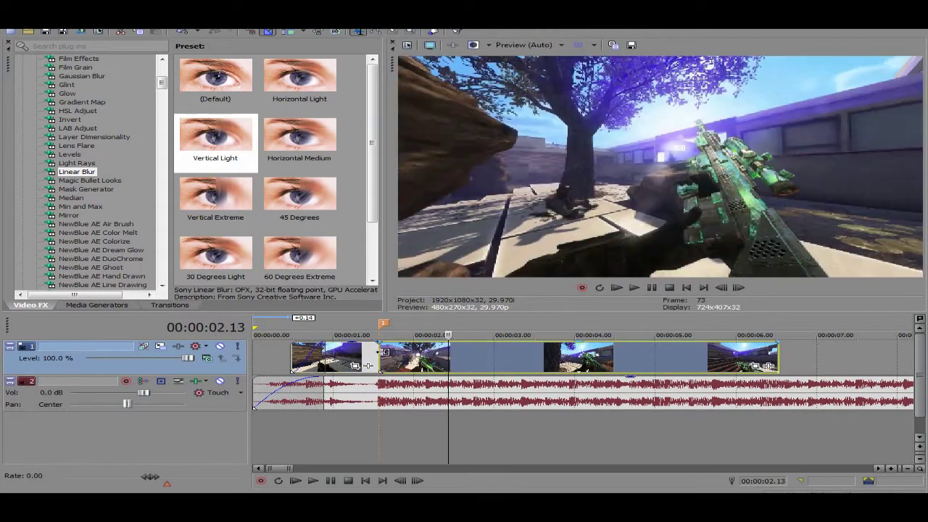
{"action": "left_click", "coordinate": [634, 287]}
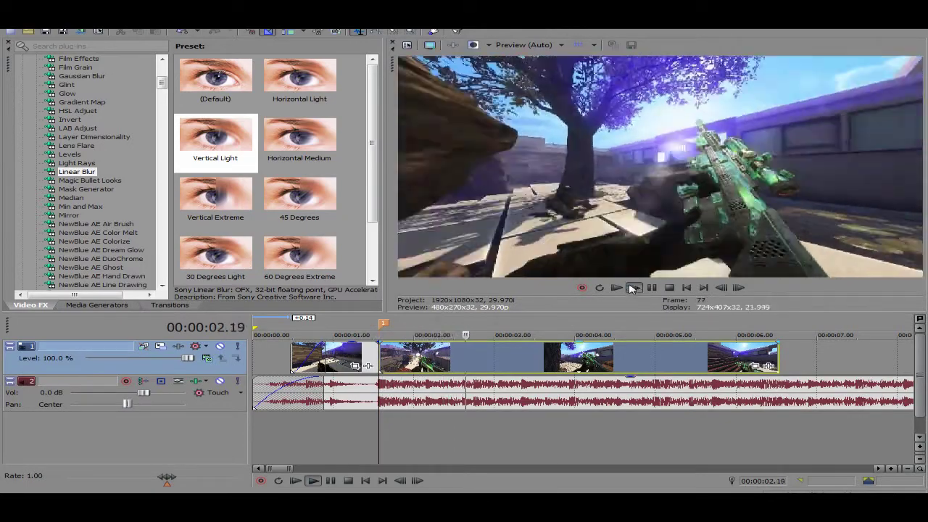
{"action": "left_click", "coordinate": [651, 287]}
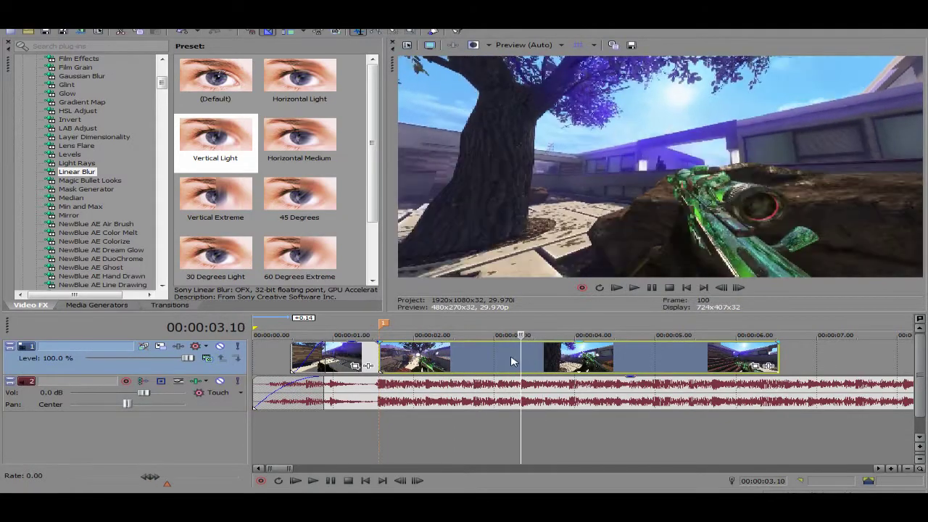
{"action": "left_click", "coordinate": [402, 361]}
Split the second clip at the next beat, 00:00:02.22, and delete the leftover end
{"action": "left_click", "coordinate": [634, 288]}
{"action": "left_click", "coordinate": [656, 288]}
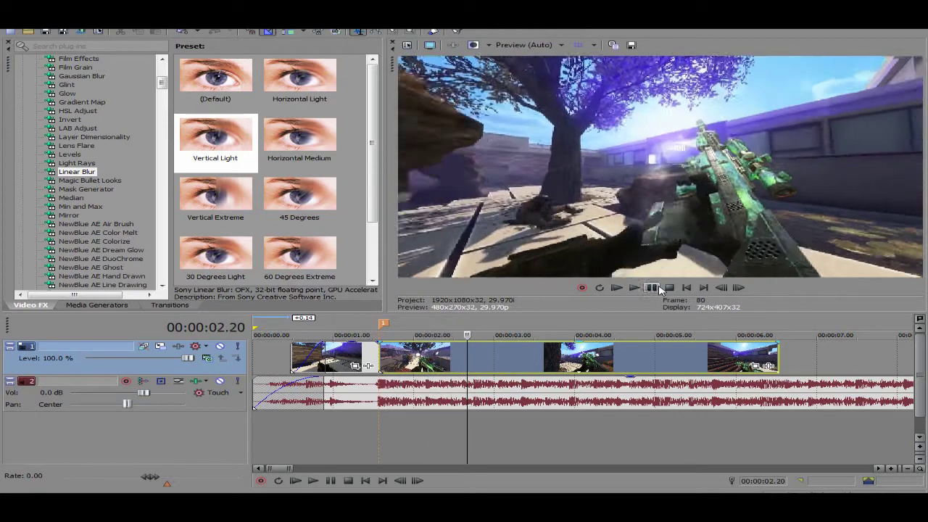
{"action": "left_click", "coordinate": [727, 290]}
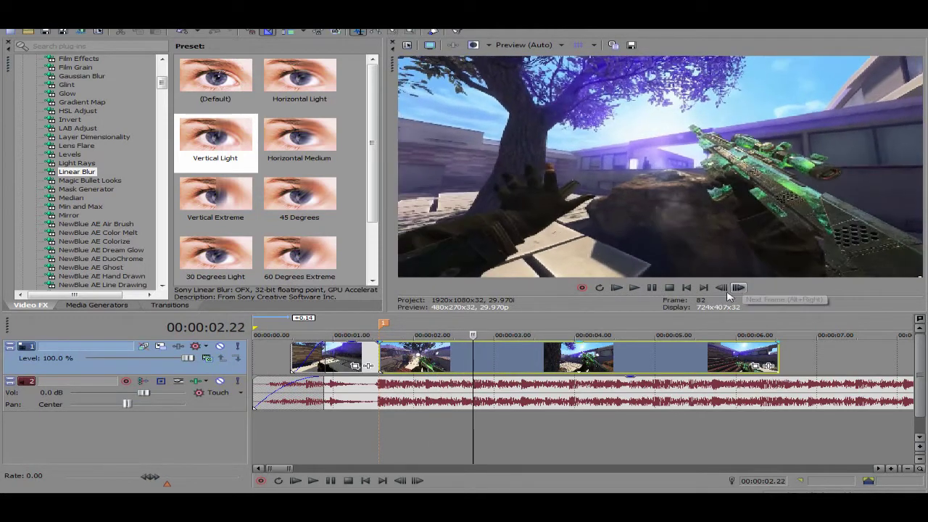
{"action": "key", "text": "s"}
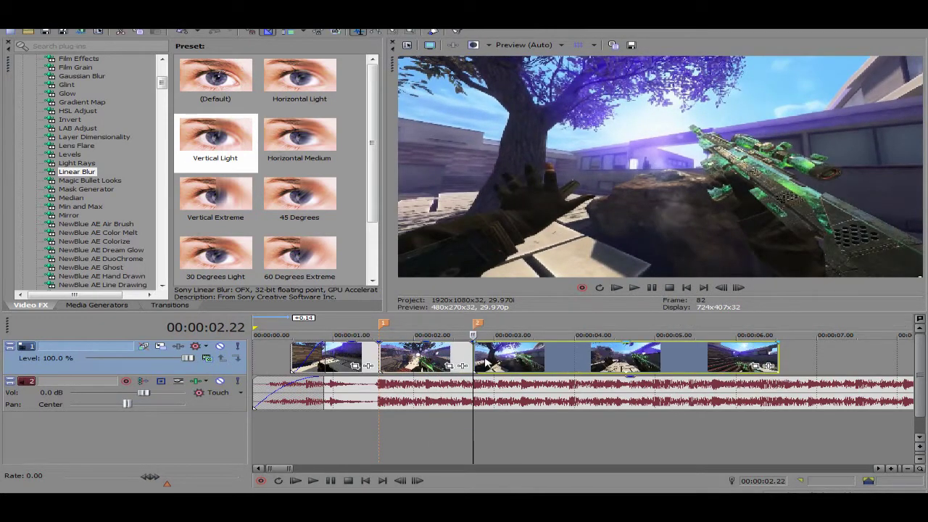
{"action": "right_click", "coordinate": [481, 360]}
{"action": "left_click", "coordinate": [522, 285]}
{"action": "left_click", "coordinate": [380, 360]}
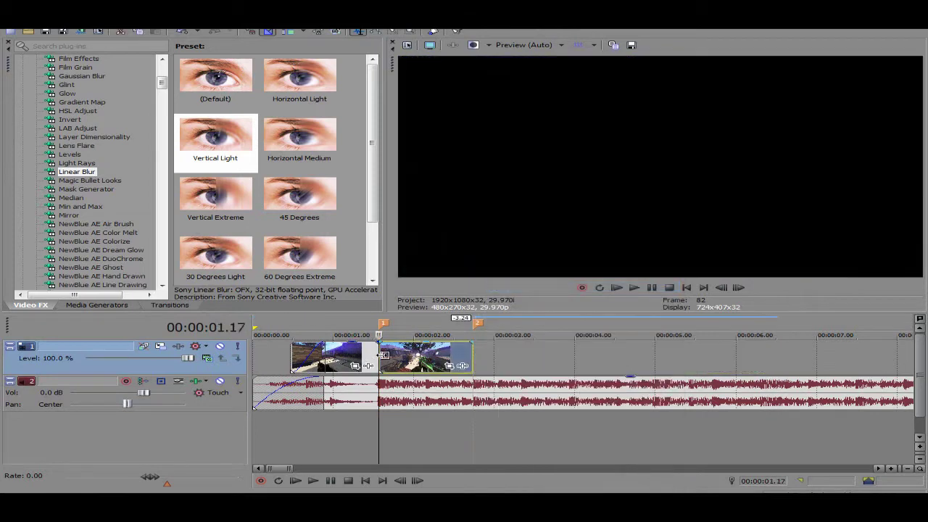
Drag the Glow (Default) preset from Video FX onto the second video event
{"action": "left_click_drag", "start_coordinate": [164, 86], "coordinate": [166, 82]}
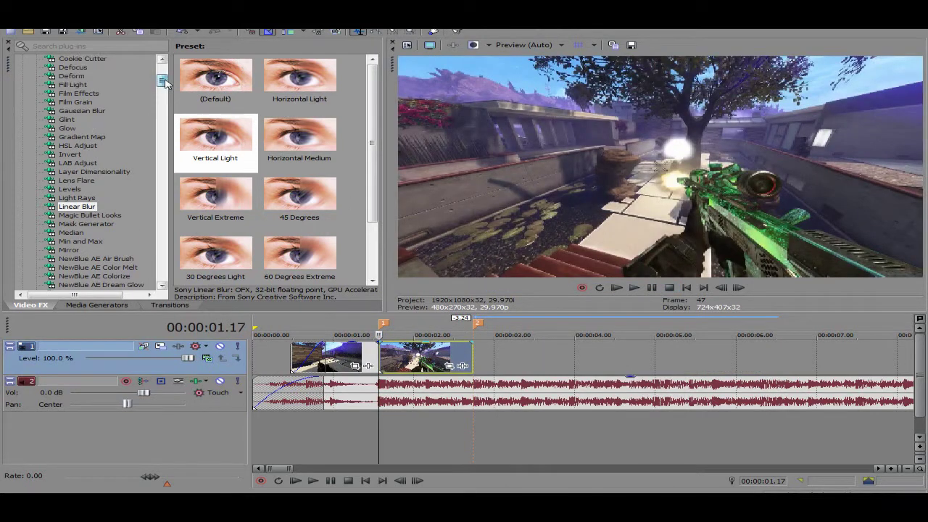
{"action": "left_click", "coordinate": [66, 129]}
{"action": "left_click", "coordinate": [222, 88]}
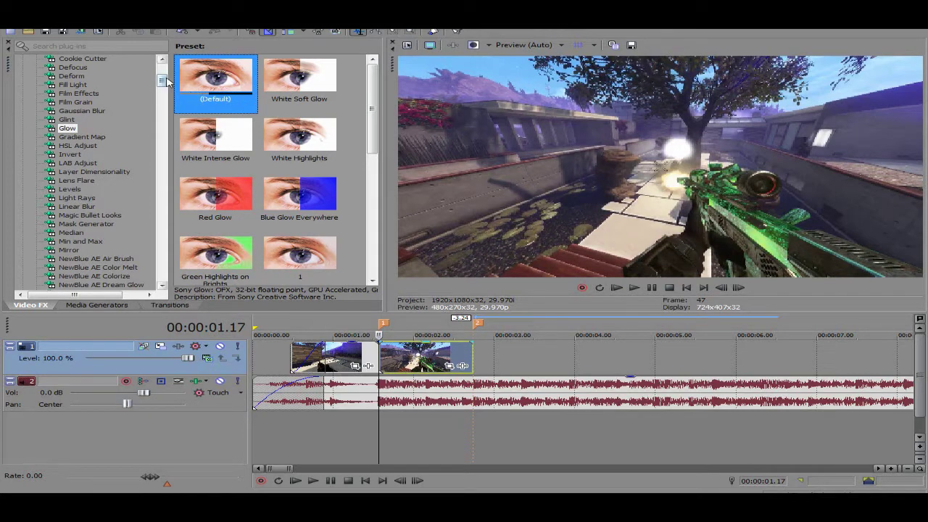
{"action": "left_click_drag", "start_coordinate": [166, 80], "coordinate": [163, 78]}
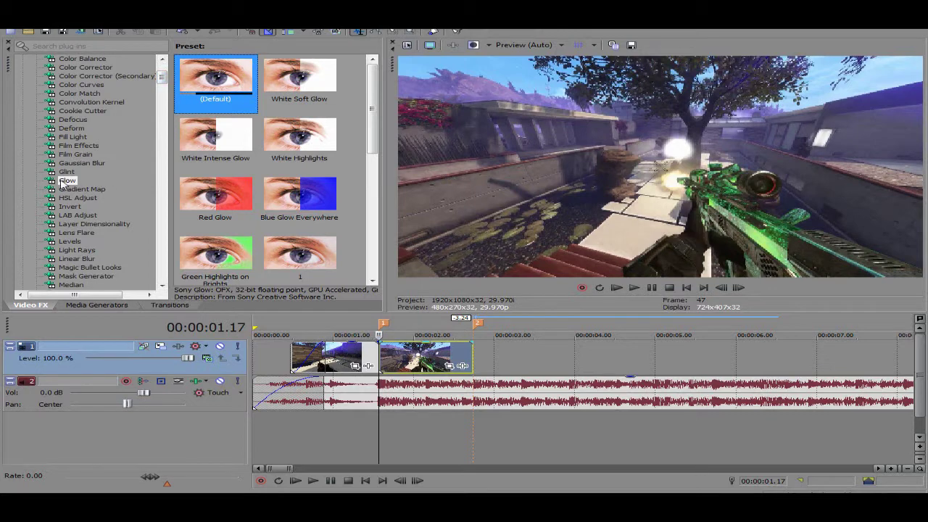
{"action": "left_click_drag", "start_coordinate": [63, 184], "coordinate": [394, 358]}
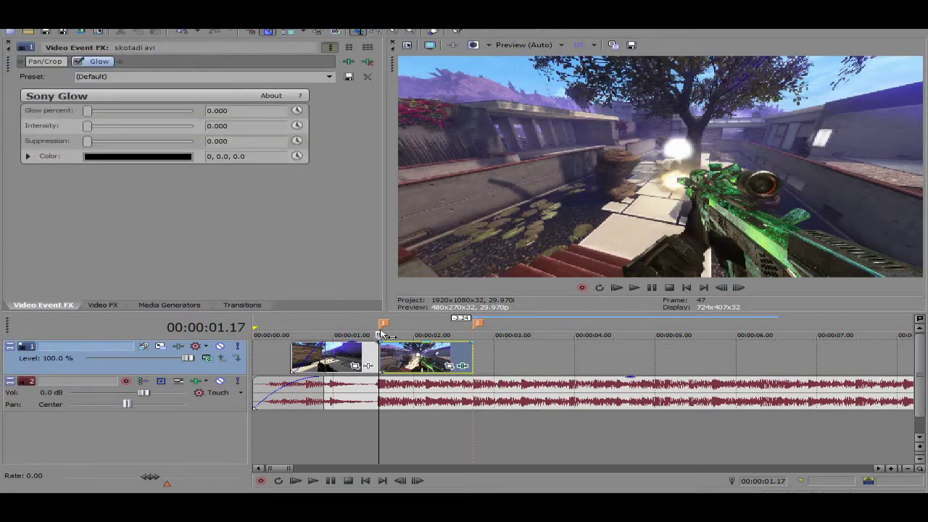
Set the glow colour to white
{"action": "left_click", "coordinate": [184, 156]}
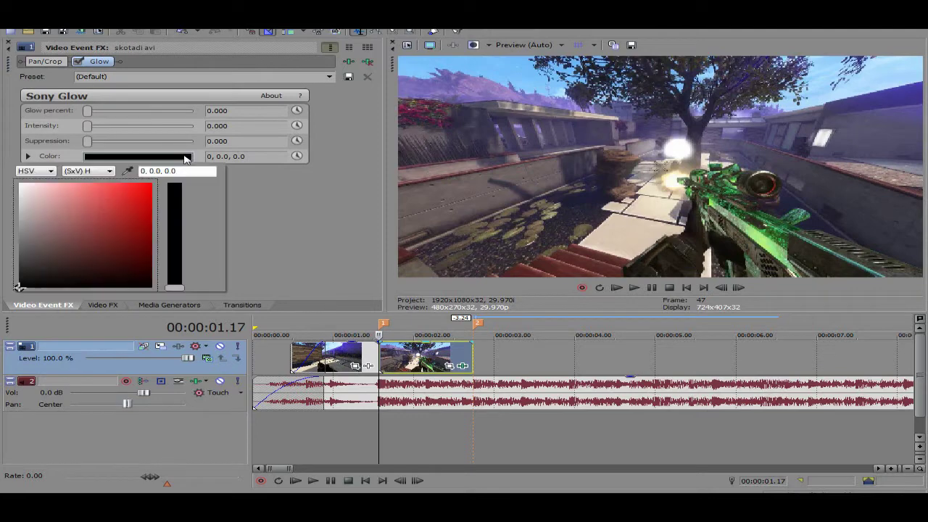
{"action": "left_click", "coordinate": [94, 246]}
{"action": "left_click_drag", "start_coordinate": [94, 246], "coordinate": [4, 158]}
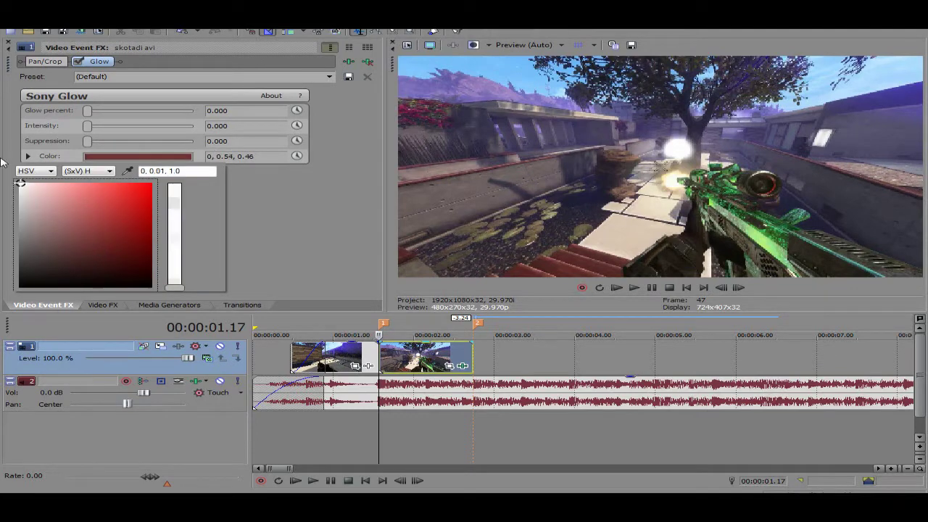
{"action": "left_click", "coordinate": [250, 200]}
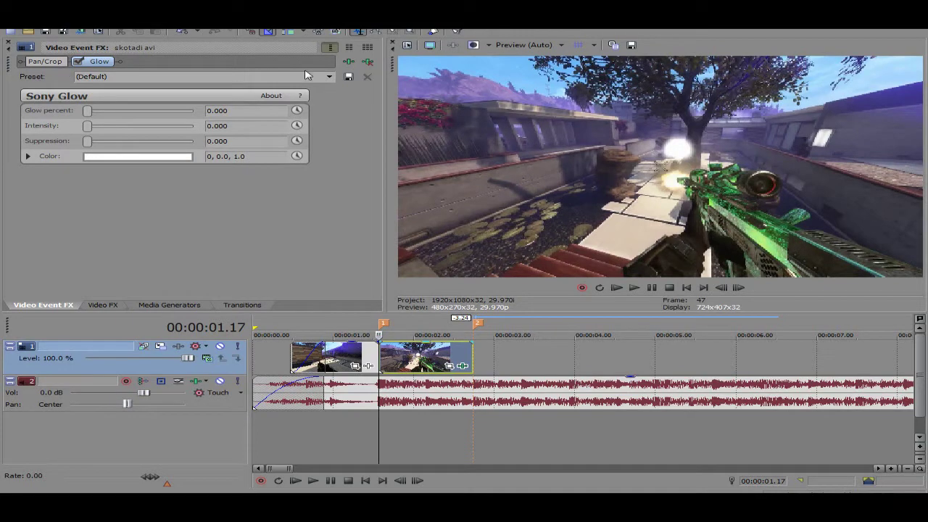
{"action": "left_click", "coordinate": [369, 63]}
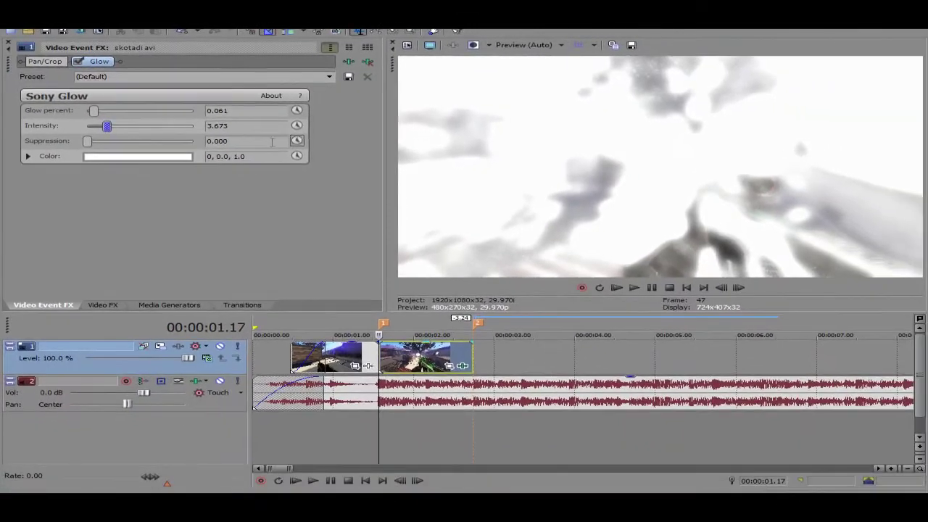
Keyframe glow Intensity from about 3.7 at the start down to 0 at 00:00:01.01
{"action": "left_click", "coordinate": [296, 125]}
{"action": "left_click", "coordinate": [222, 219]}
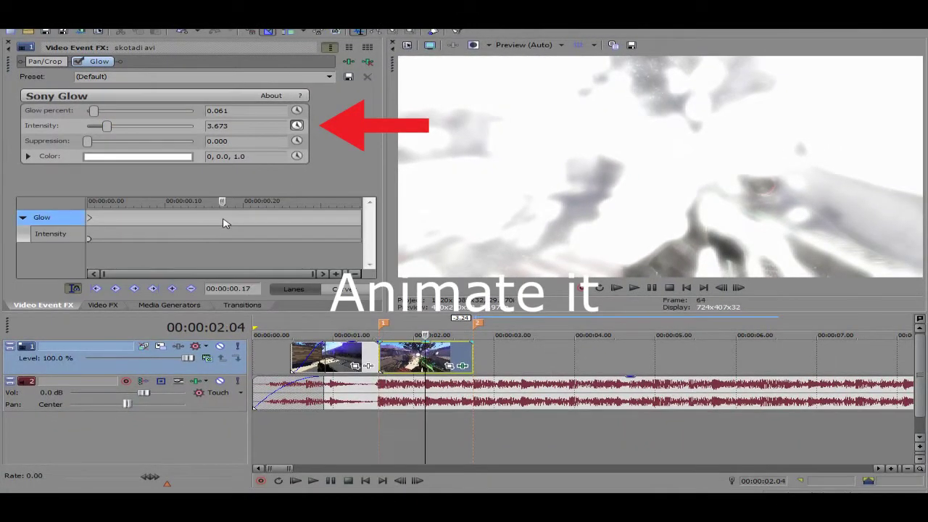
{"action": "left_click", "coordinate": [315, 230]}
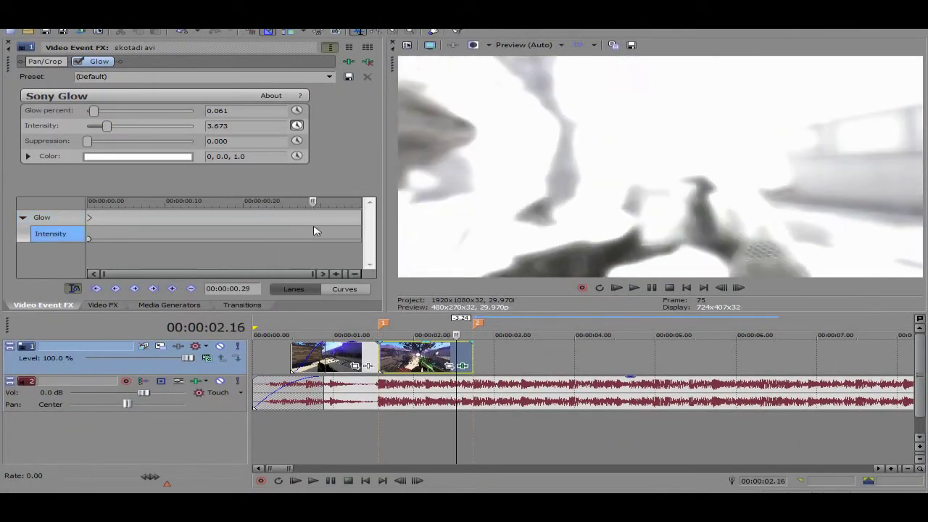
{"action": "left_click", "coordinate": [334, 218]}
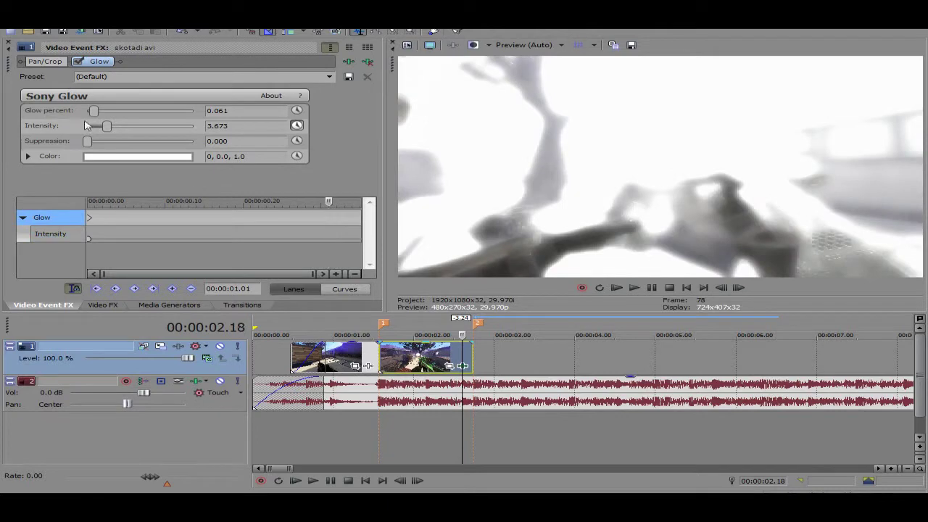
{"action": "left_click_drag", "start_coordinate": [107, 127], "coordinate": [51, 123]}
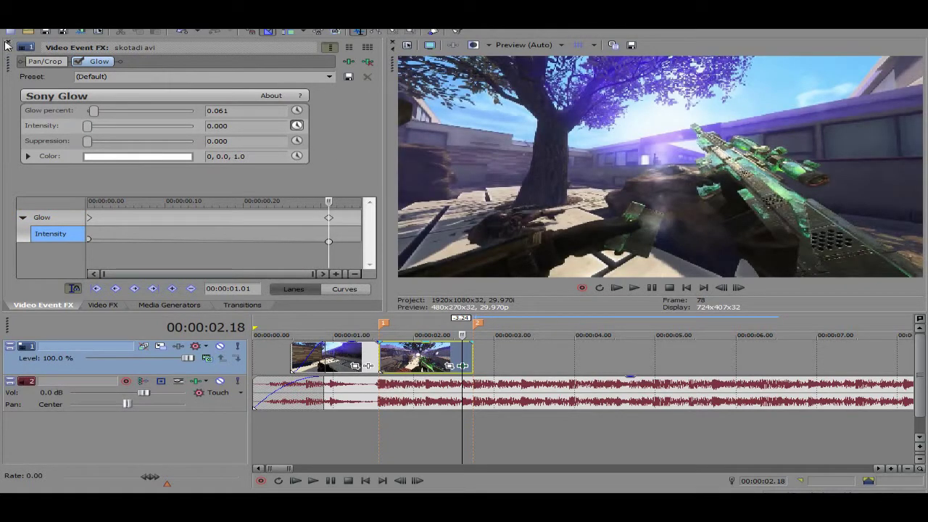
{"action": "left_click", "coordinate": [6, 46]}
Play back from before the cut to preview the white flash, zooming the timeline in
{"action": "left_click", "coordinate": [366, 357]}
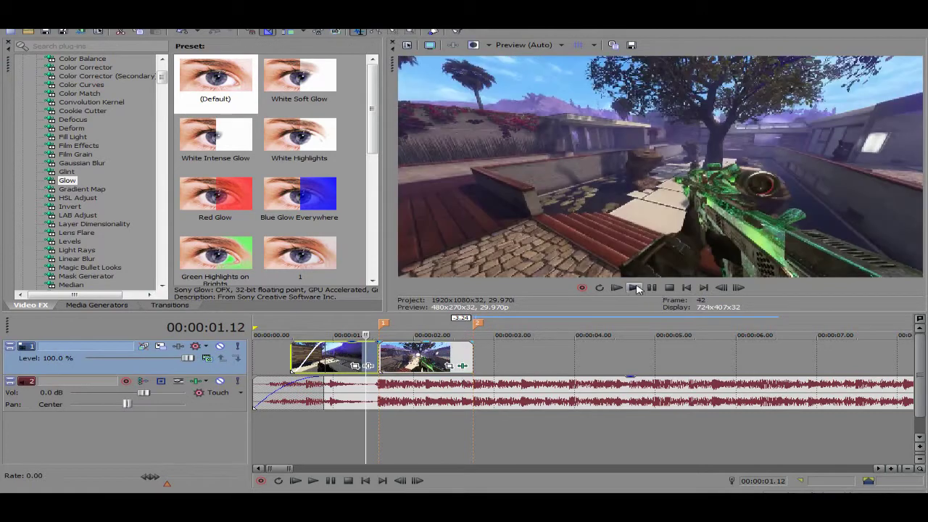
{"action": "left_click", "coordinate": [635, 288]}
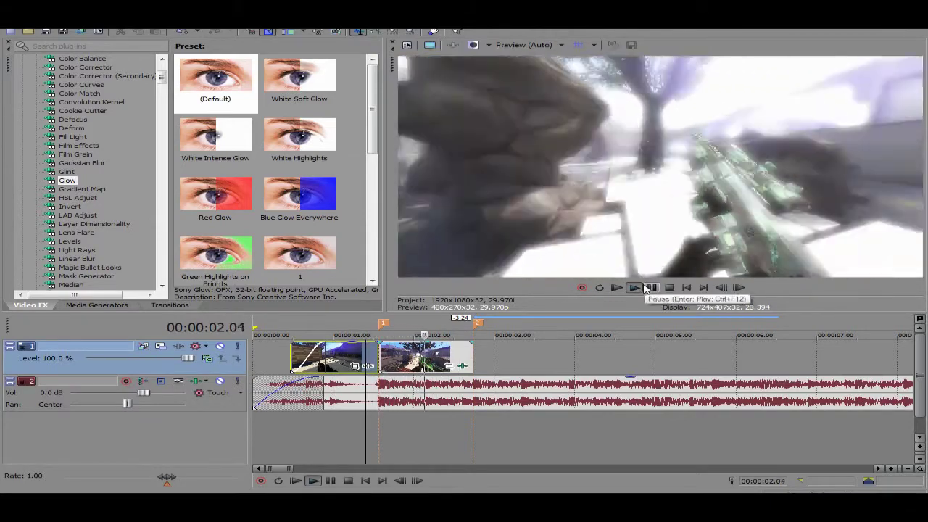
{"action": "left_click", "coordinate": [892, 470]}
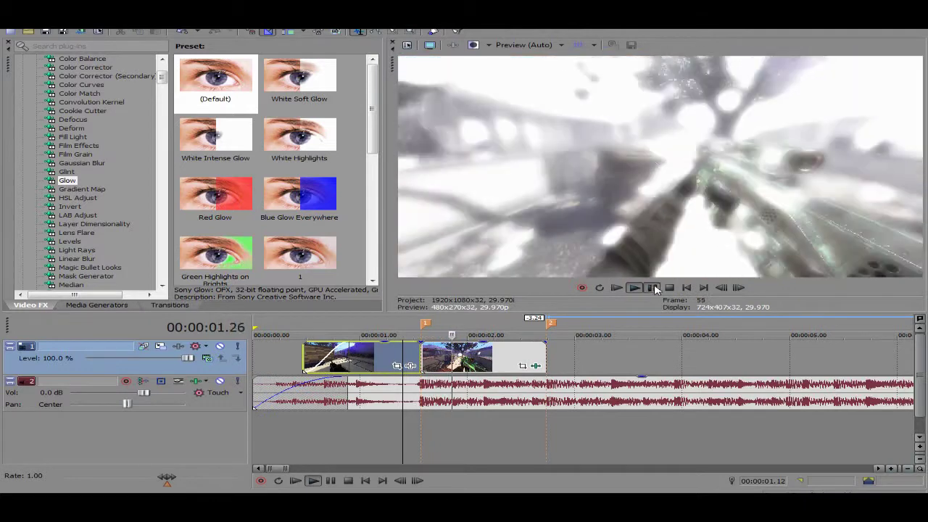
{"action": "left_click", "coordinate": [655, 288]}
Add a Velocity envelope to the second clip and pull it down to about 24%
{"action": "right_click", "coordinate": [464, 356]}
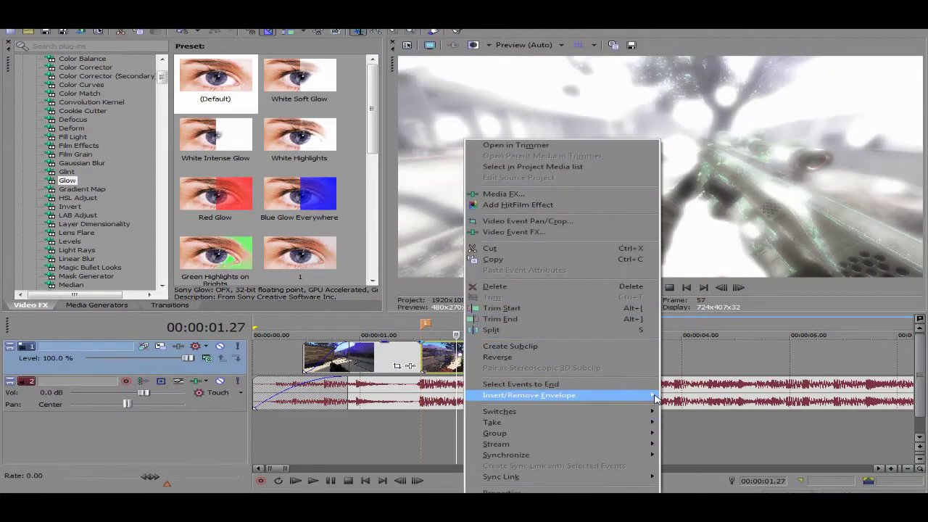
{"action": "mouse_move", "coordinate": [529, 395]}
{"action": "left_click", "coordinate": [693, 395]}
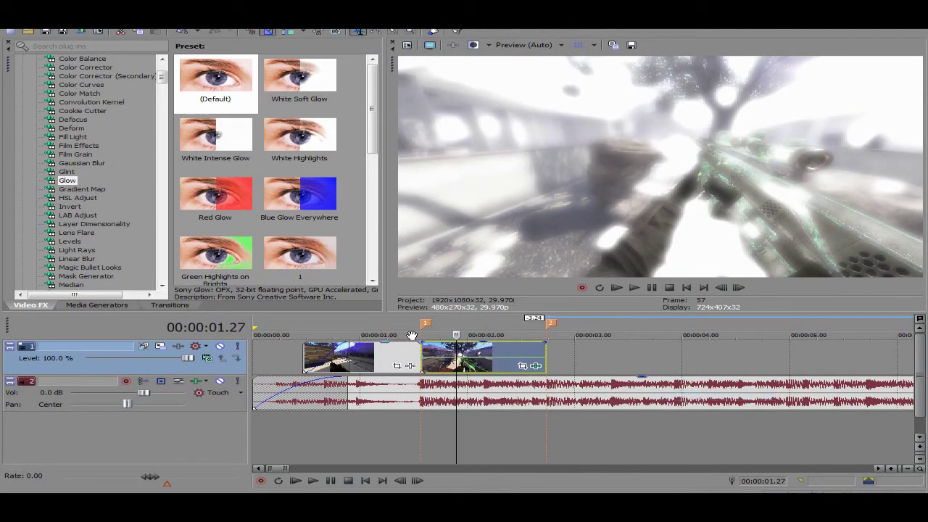
{"action": "left_click_drag", "start_coordinate": [465, 363], "coordinate": [543, 350]}
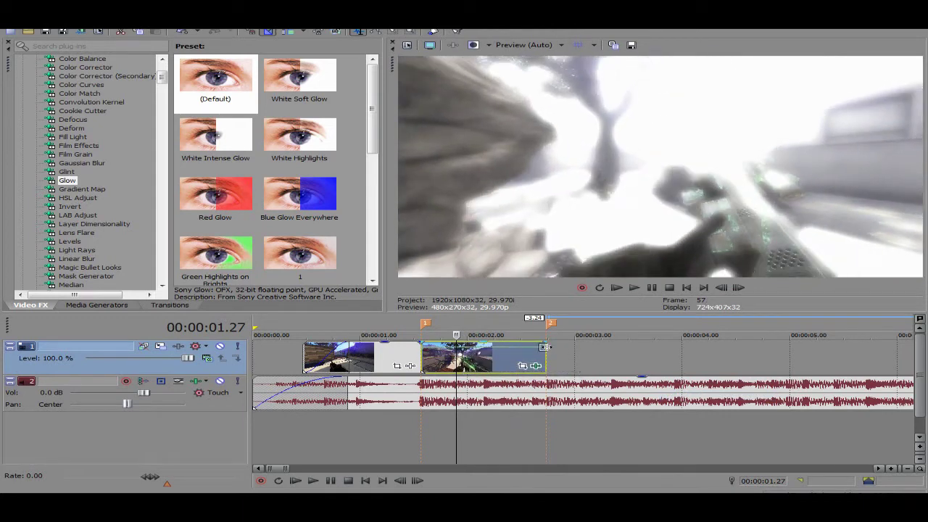
{"action": "left_click_drag", "start_coordinate": [526, 346], "coordinate": [511, 347]}
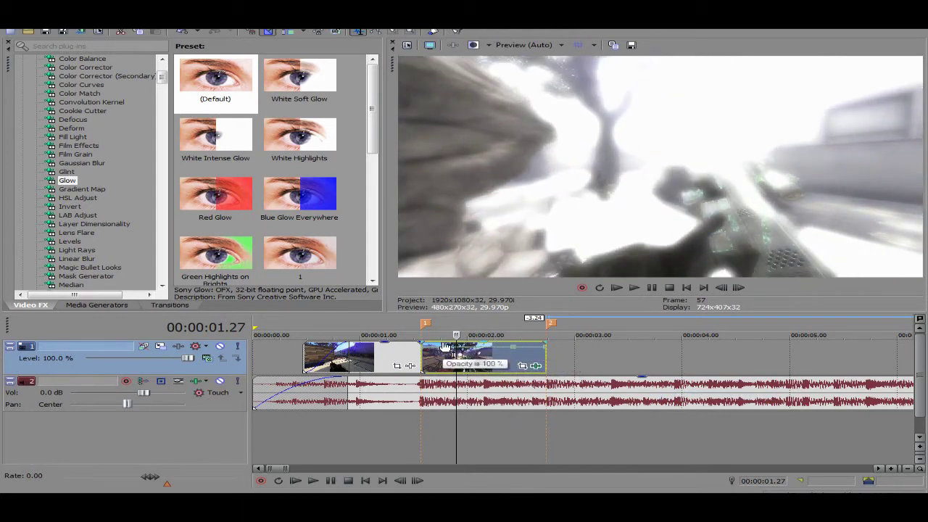
{"action": "left_click_drag", "start_coordinate": [464, 357], "coordinate": [466, 365]}
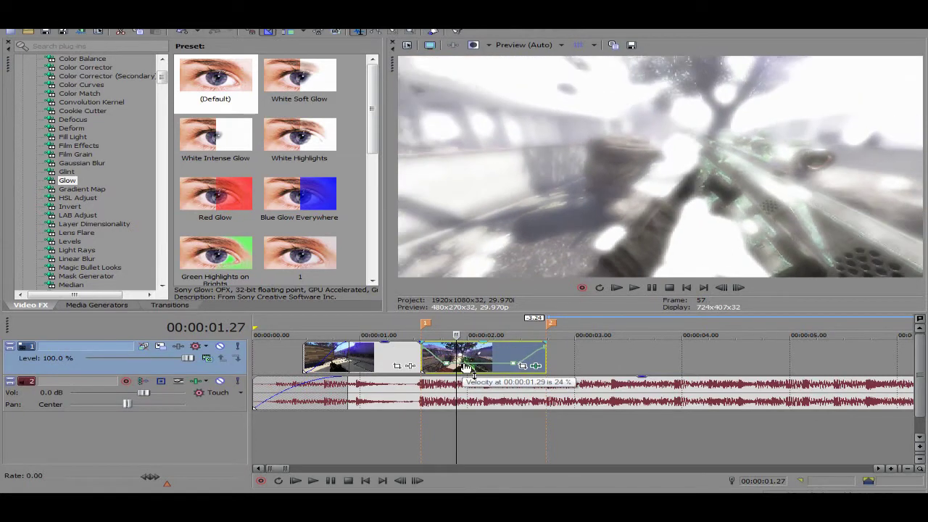
Play back the slowed clip and the cut, then park the playhead at the cut
{"action": "left_click", "coordinate": [421, 358]}
{"action": "left_click", "coordinate": [634, 288]}
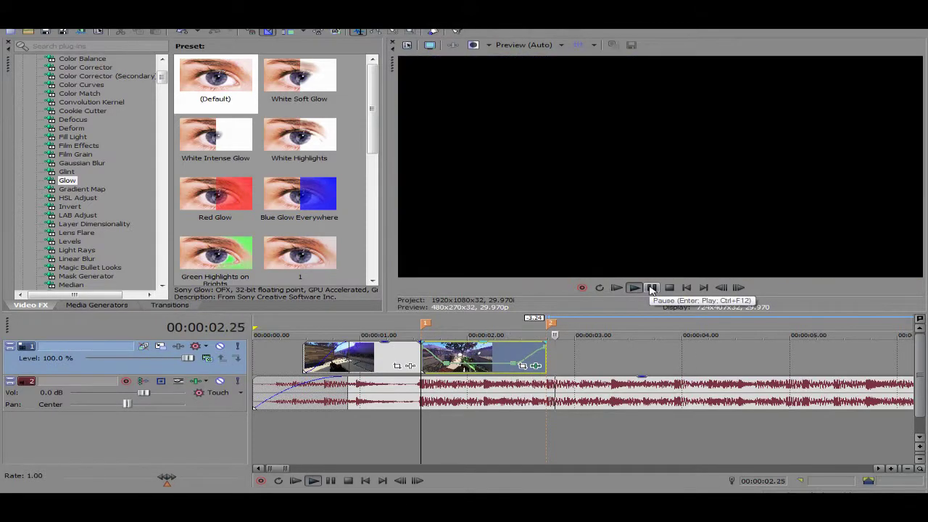
{"action": "left_click", "coordinate": [652, 288]}
{"action": "left_click", "coordinate": [389, 356]}
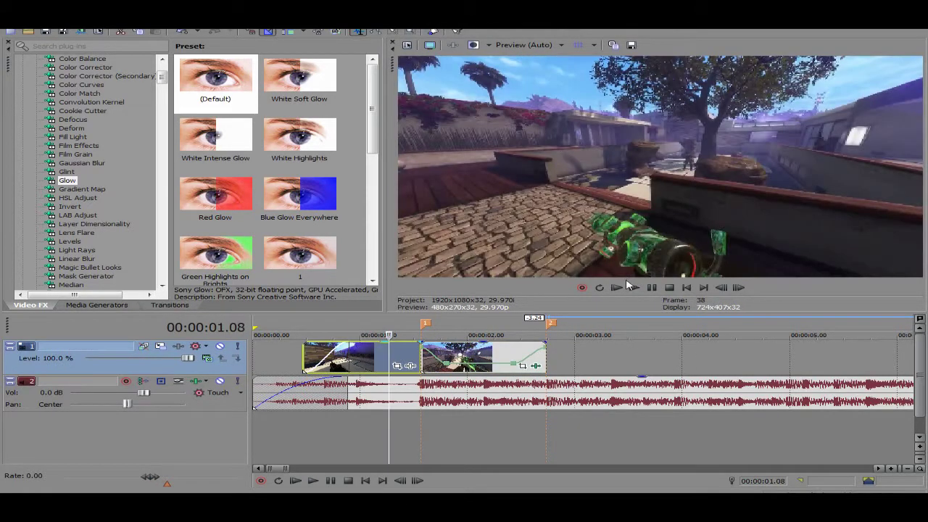
{"action": "left_click", "coordinate": [634, 288]}
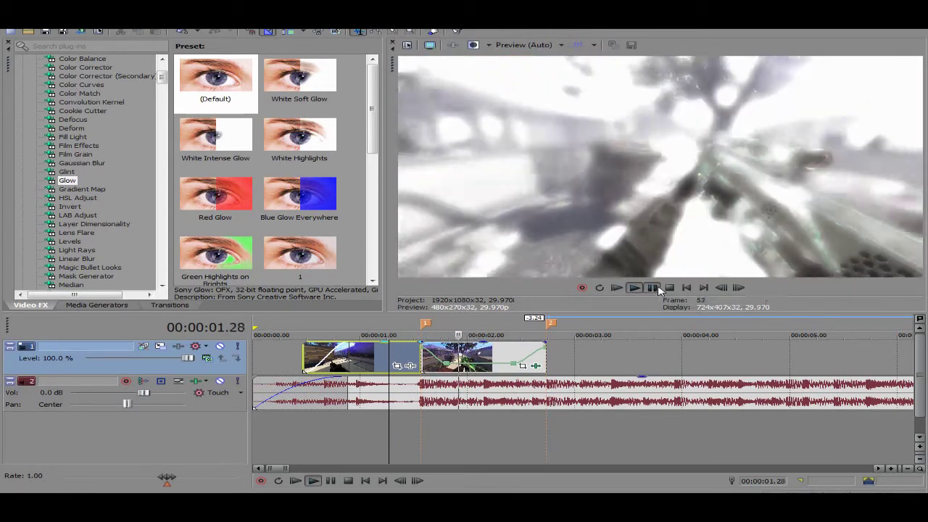
{"action": "left_click", "coordinate": [652, 288]}
{"action": "left_click", "coordinate": [419, 363]}
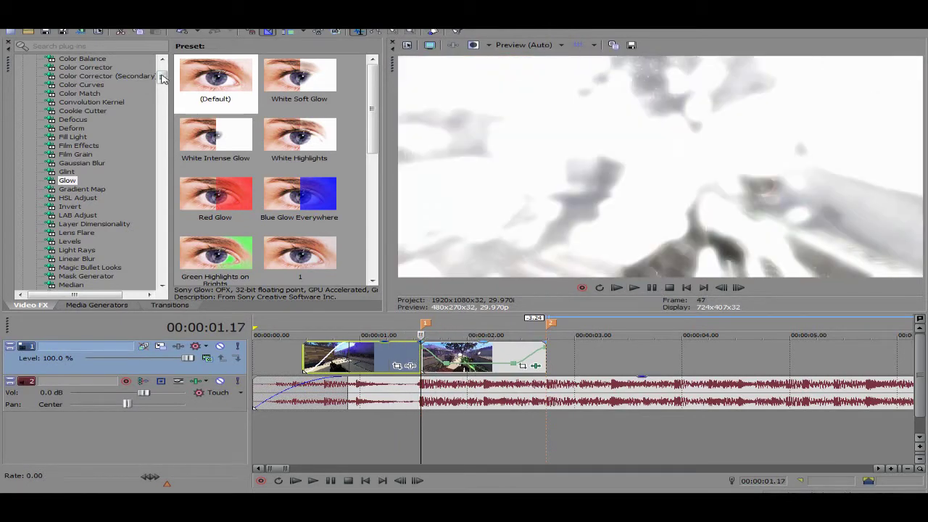
Apply the Linear Blur Vertical Light preset to the second clip
{"action": "left_click_drag", "start_coordinate": [165, 79], "coordinate": [164, 82]}
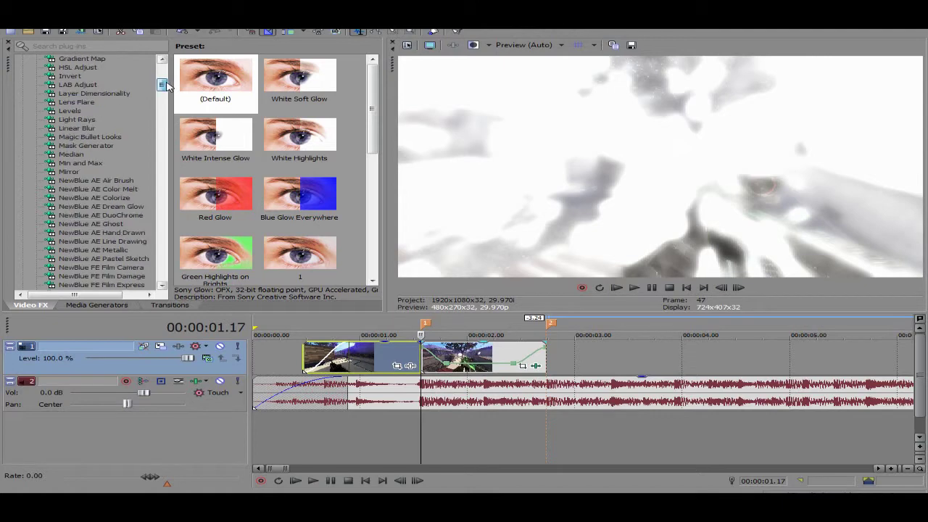
{"action": "left_click", "coordinate": [80, 180]}
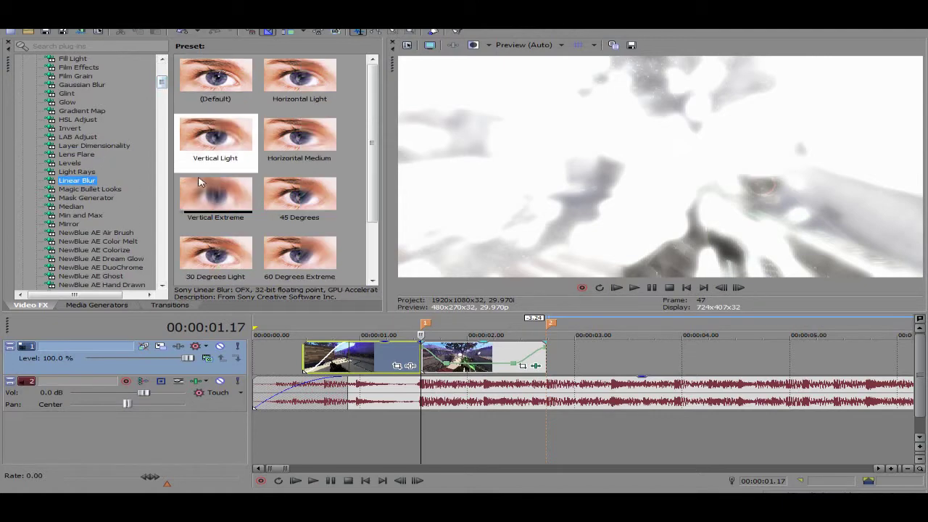
{"action": "left_click_drag", "start_coordinate": [198, 159], "coordinate": [337, 216]}
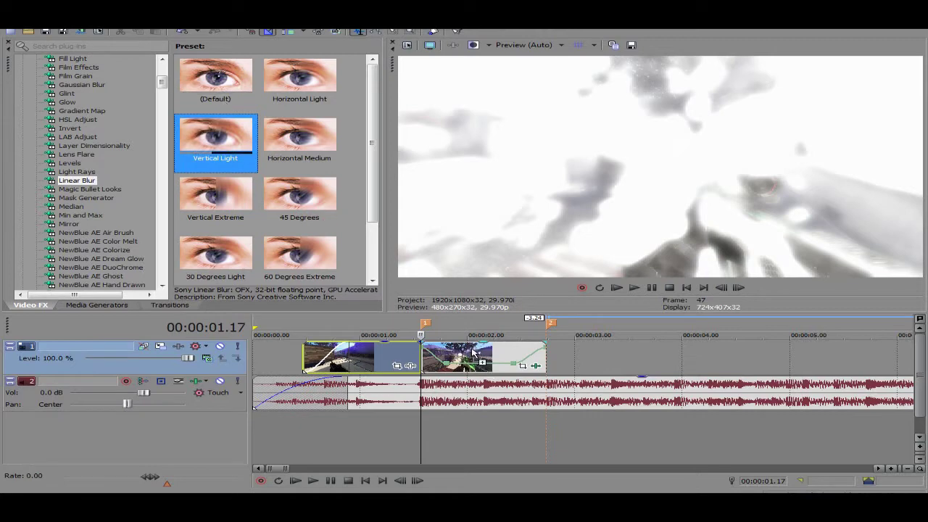
{"action": "left_click_drag", "start_coordinate": [473, 353], "coordinate": [472, 353]}
Keyframe the blur Amount to fall to zero a few frames into the clip
{"action": "left_click", "coordinate": [278, 127]}
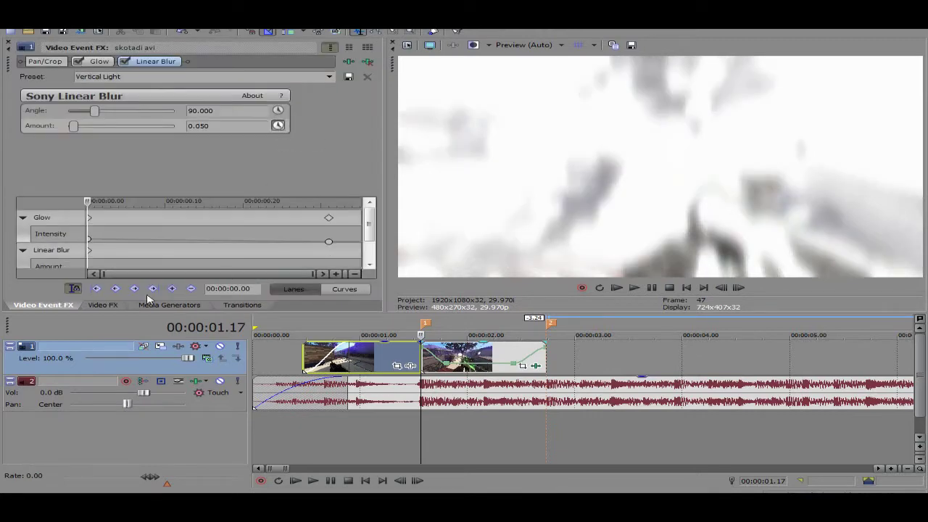
{"action": "left_click", "coordinate": [91, 250]}
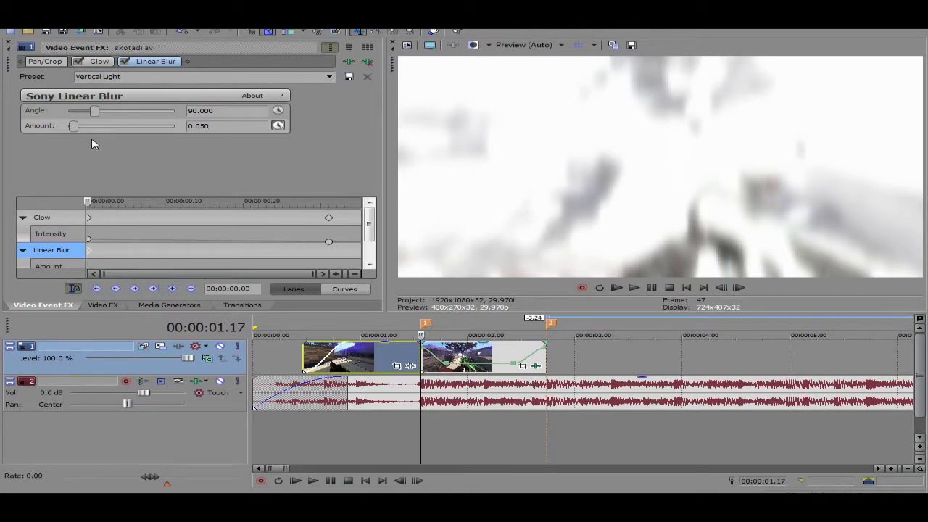
{"action": "left_click", "coordinate": [134, 250]}
{"action": "left_click", "coordinate": [739, 288]}
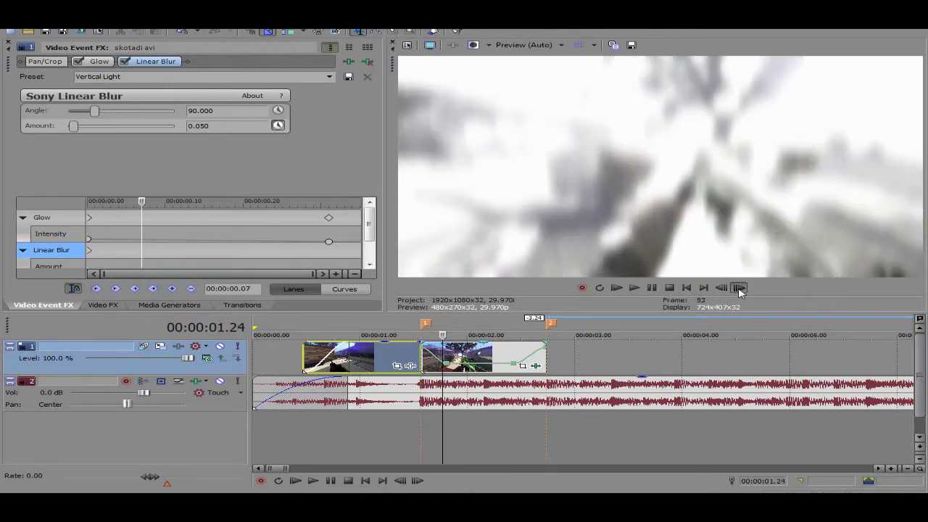
{"action": "left_click", "coordinate": [739, 288]}
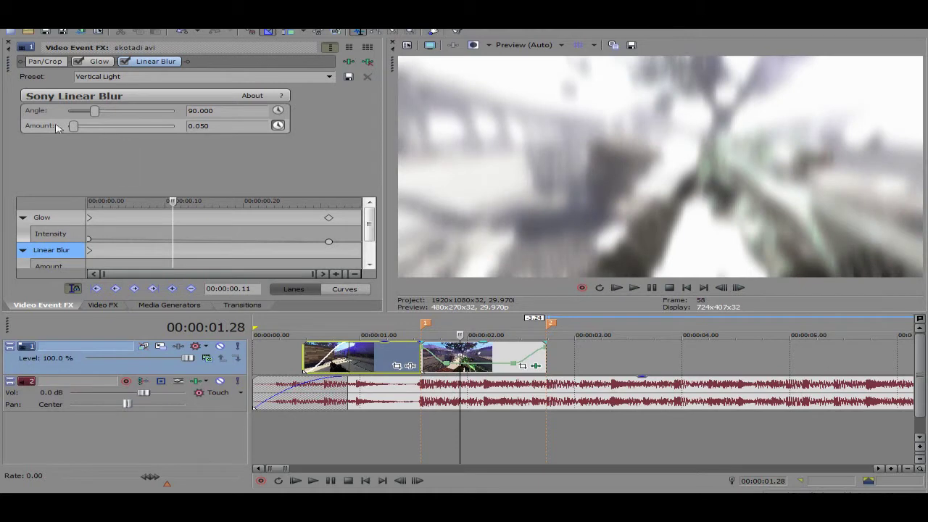
{"action": "left_click_drag", "start_coordinate": [72, 128], "coordinate": [59, 129]}
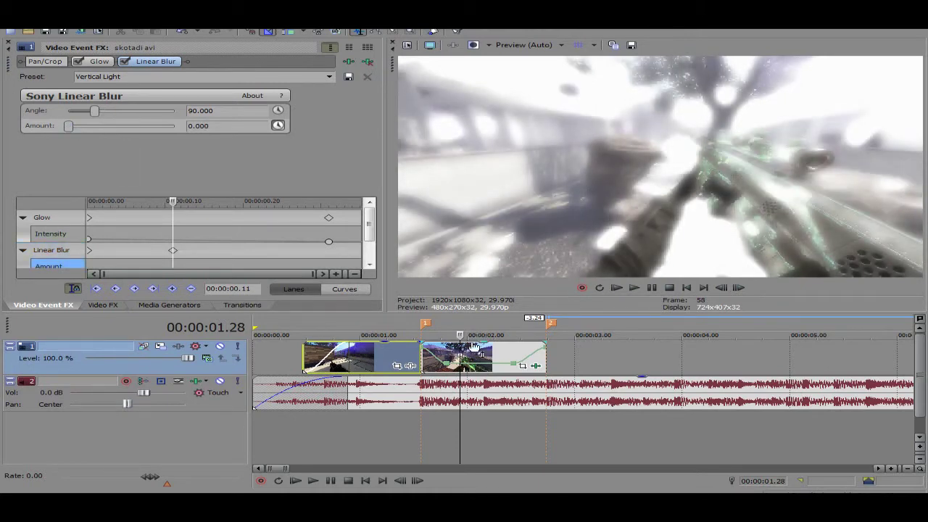
{"action": "left_click", "coordinate": [10, 45]}
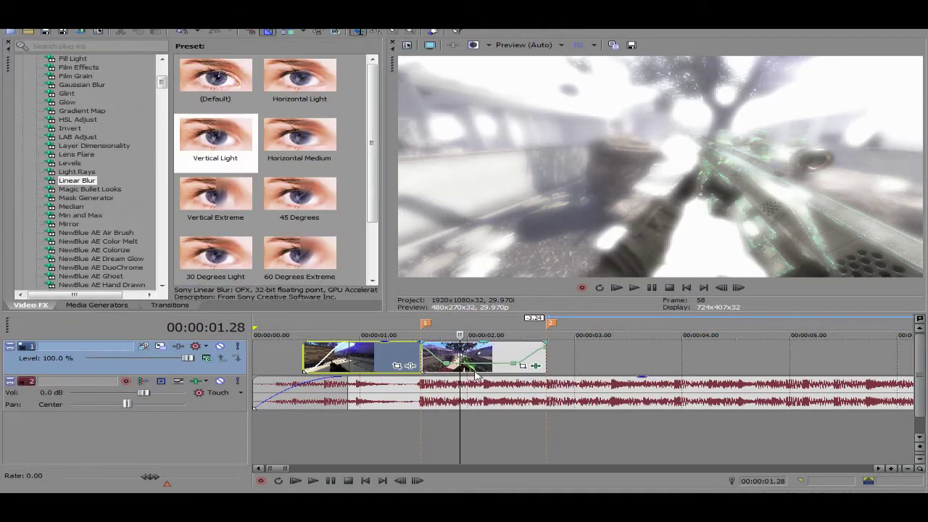
Review the glow Intensity keyframes and open the starting keyframe's fade options
{"action": "left_click", "coordinate": [535, 366]}
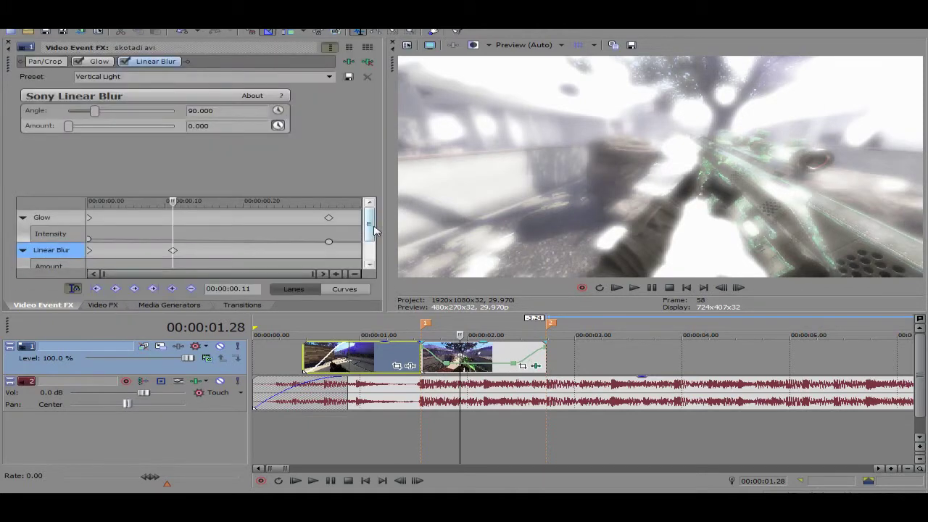
{"action": "scroll", "coordinate": [374, 230], "scroll_direction": "down", "scroll_amount": 1}
{"action": "left_click", "coordinate": [328, 225]}
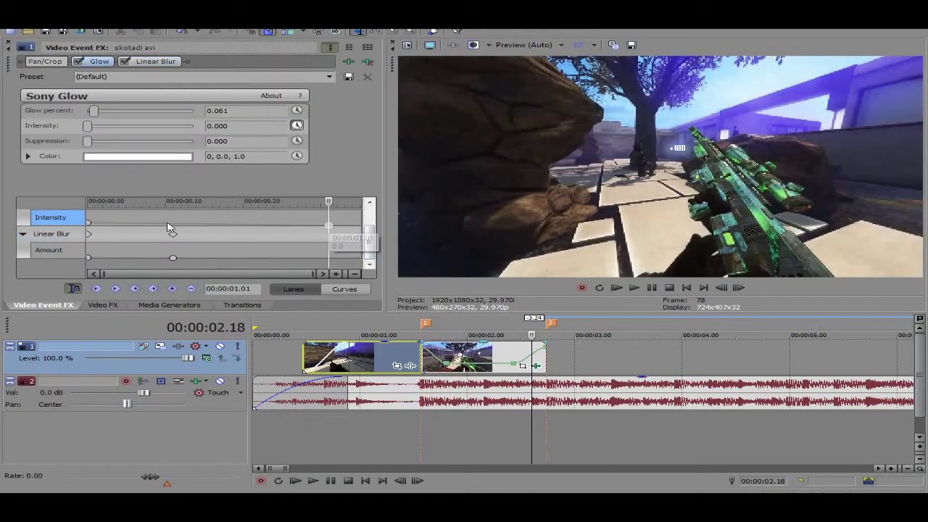
{"action": "left_click", "coordinate": [87, 221]}
{"action": "right_click", "coordinate": [88, 223]}
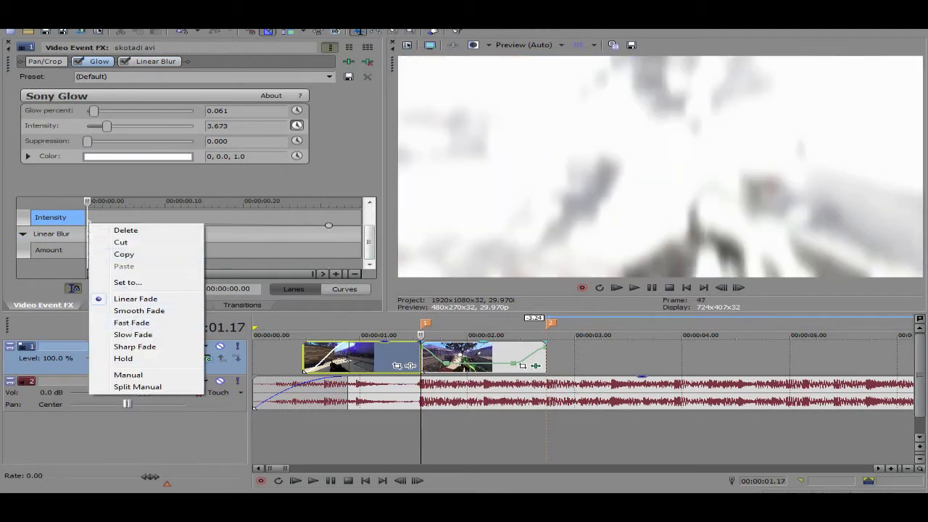
{"action": "left_click", "coordinate": [11, 45]}
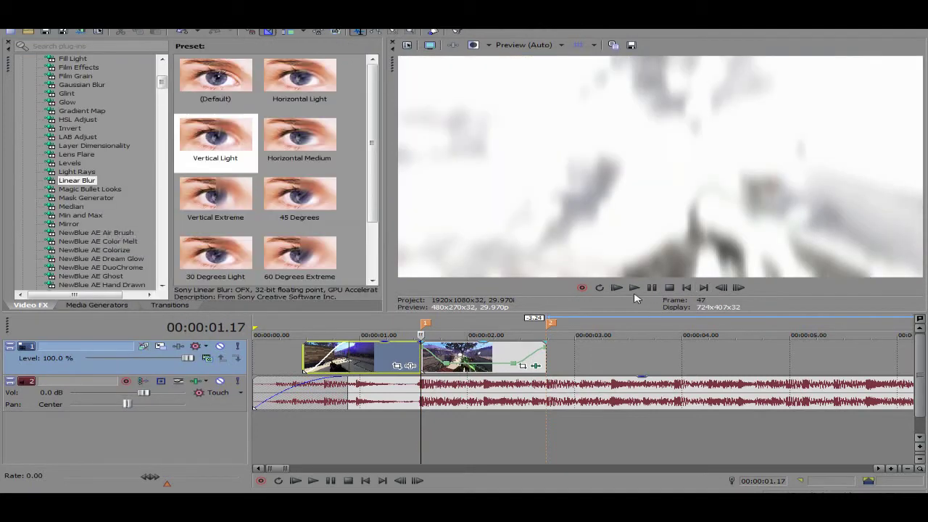
Play back the glow-and-blur flash, then return to the second clip's start
{"action": "left_click", "coordinate": [635, 290]}
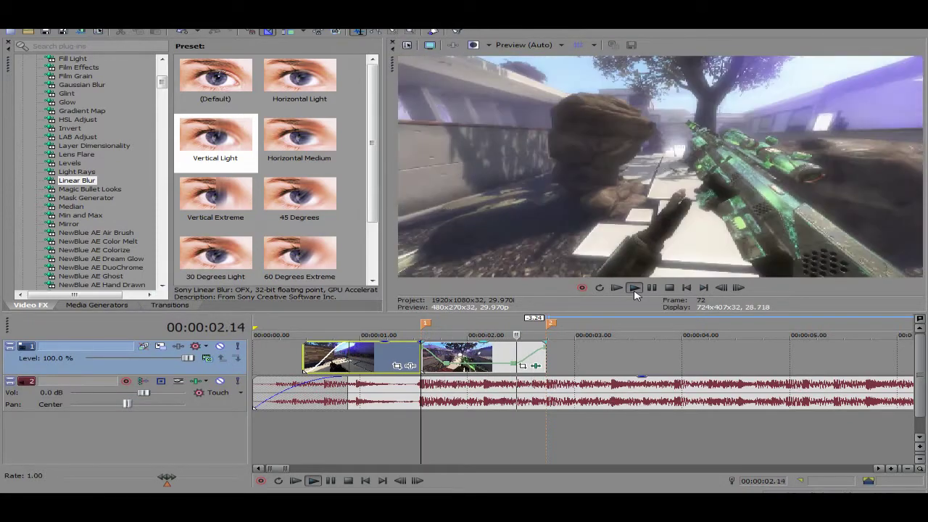
{"action": "key", "text": "Return"}
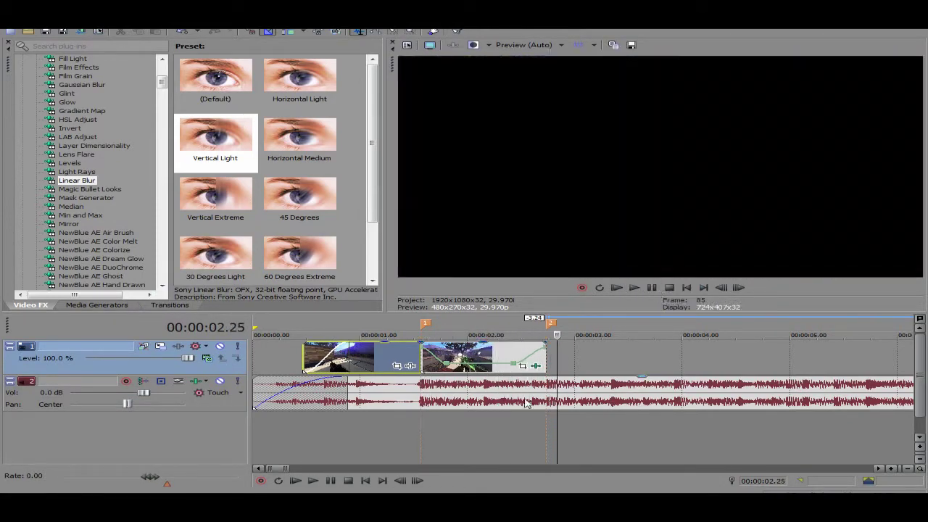
{"action": "left_click", "coordinate": [419, 358]}
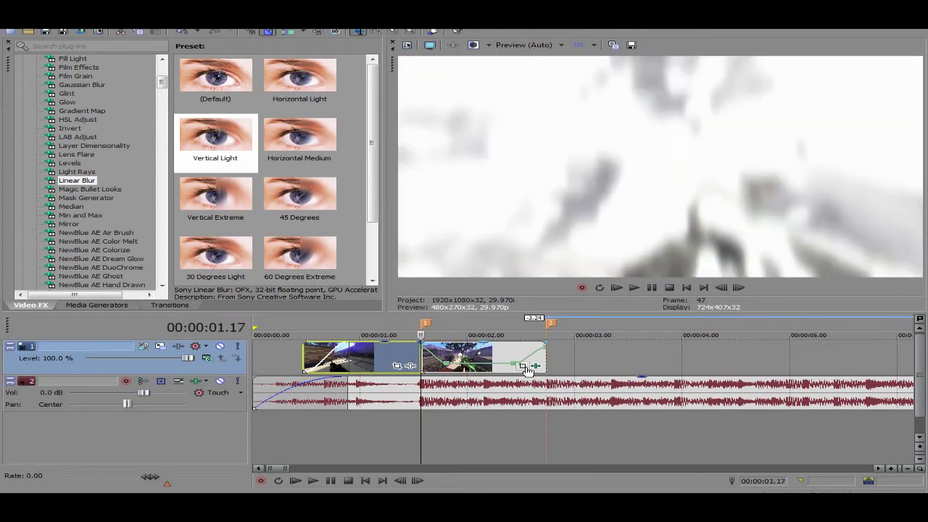
Zoom the second clip's Pan/Crop framing in slightly and move near the clip end
{"action": "left_click", "coordinate": [524, 366]}
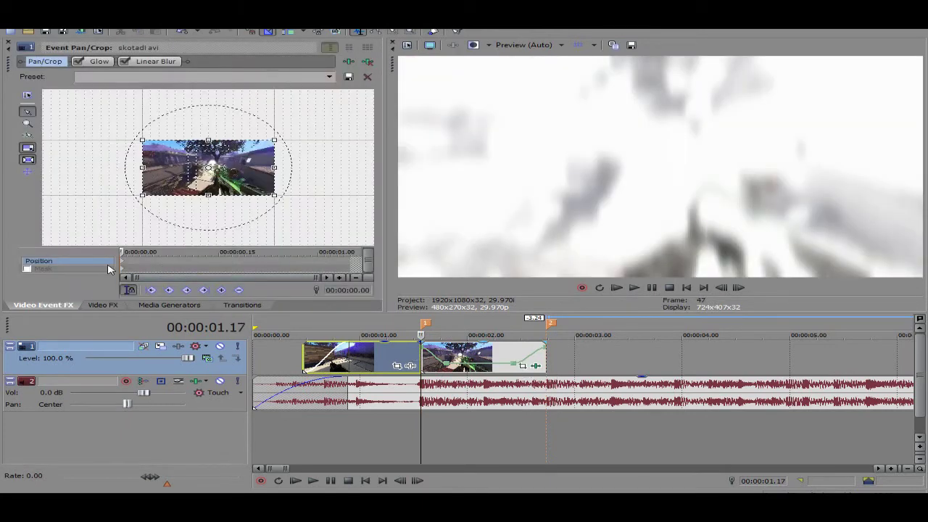
{"action": "scroll", "coordinate": [290, 182], "scroll_direction": "up", "scroll_amount": 3}
{"action": "scroll", "coordinate": [304, 174], "scroll_direction": "up", "scroll_amount": 1}
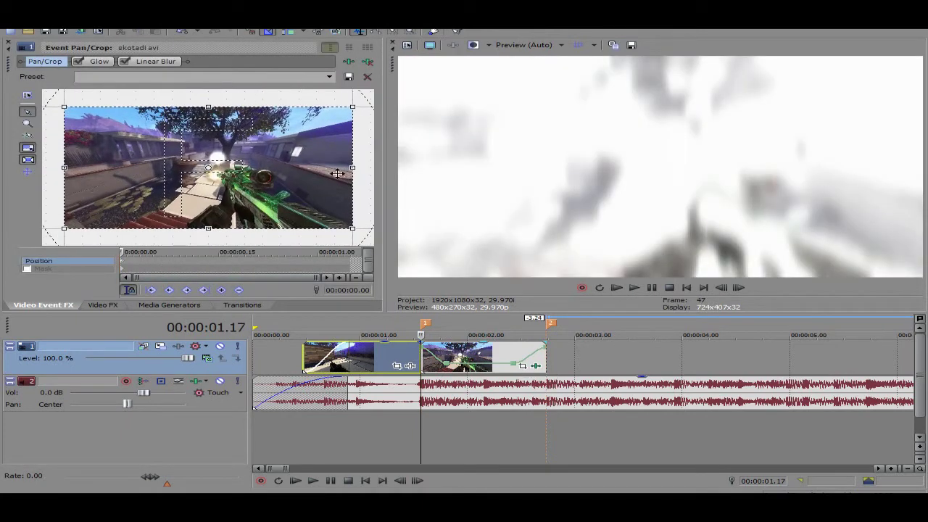
{"action": "scroll", "coordinate": [327, 174], "scroll_direction": "down", "scroll_amount": 1}
{"action": "left_click_drag", "start_coordinate": [336, 175], "coordinate": [334, 175]}
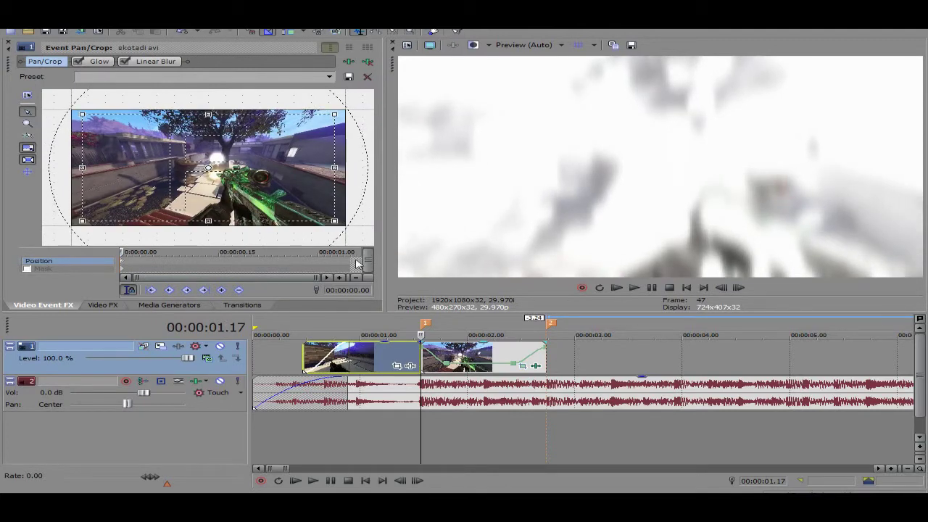
{"action": "left_click", "coordinate": [356, 265]}
{"action": "left_click", "coordinate": [723, 288]}
{"action": "left_click", "coordinate": [723, 288]}
{"action": "left_click", "coordinate": [723, 288]}
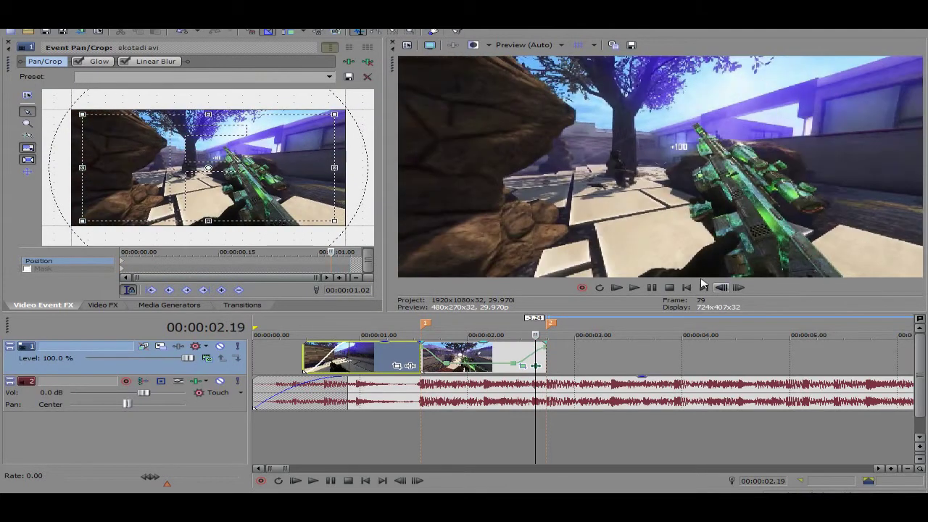
{"action": "left_click", "coordinate": [723, 288]}
Reset the crop to the full image and rotate it slightly at the clip end
{"action": "right_click", "coordinate": [228, 179]}
{"action": "left_click", "coordinate": [250, 185]}
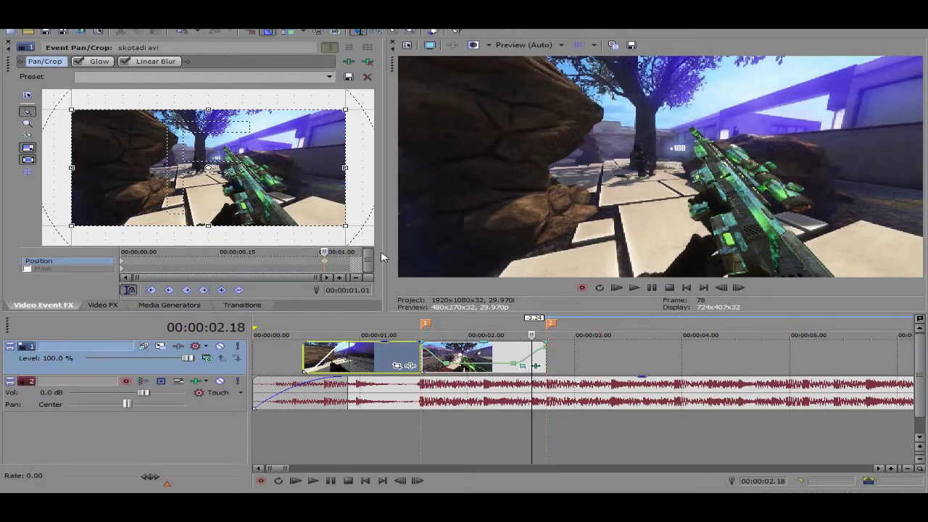
{"action": "left_click", "coordinate": [352, 266]}
{"action": "left_click_drag", "start_coordinate": [353, 182], "coordinate": [290, 175]}
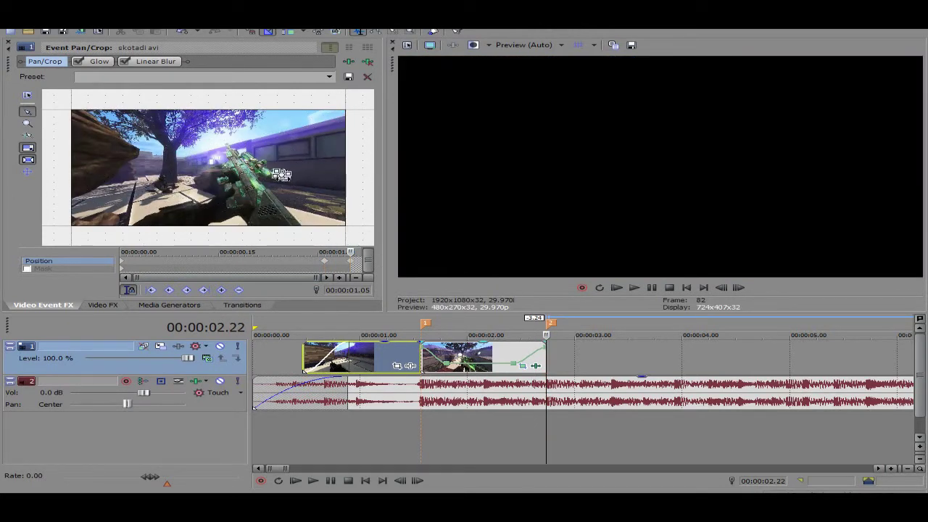
Set the first Pan/Crop keyframe's interpolation to Slow
{"action": "right_click", "coordinate": [351, 259]}
{"action": "left_click", "coordinate": [404, 332]}
{"action": "right_click", "coordinate": [324, 262]}
{"action": "left_click", "coordinate": [377, 351]}
Nudge the framing slightly right and up just after the first frame, then step through to check
{"action": "left_click", "coordinate": [134, 265]}
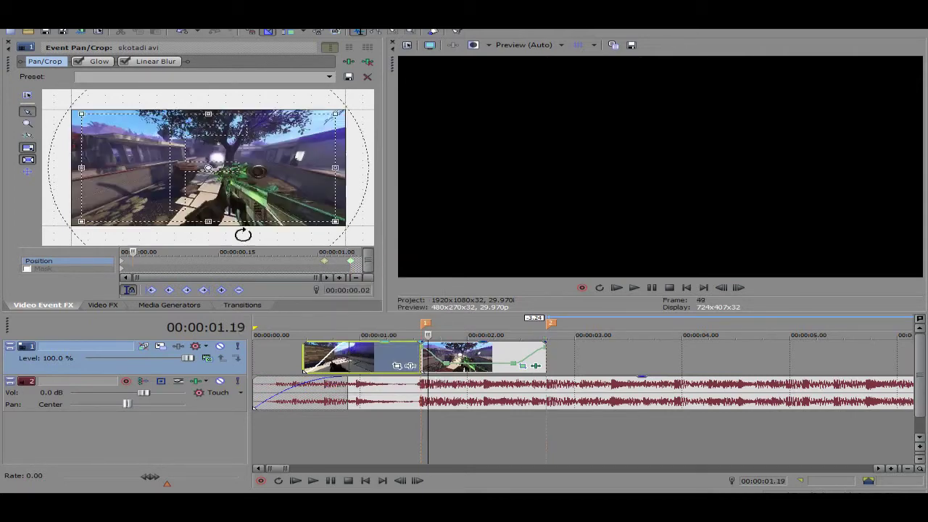
{"action": "left_click_drag", "start_coordinate": [300, 200], "coordinate": [302, 198]}
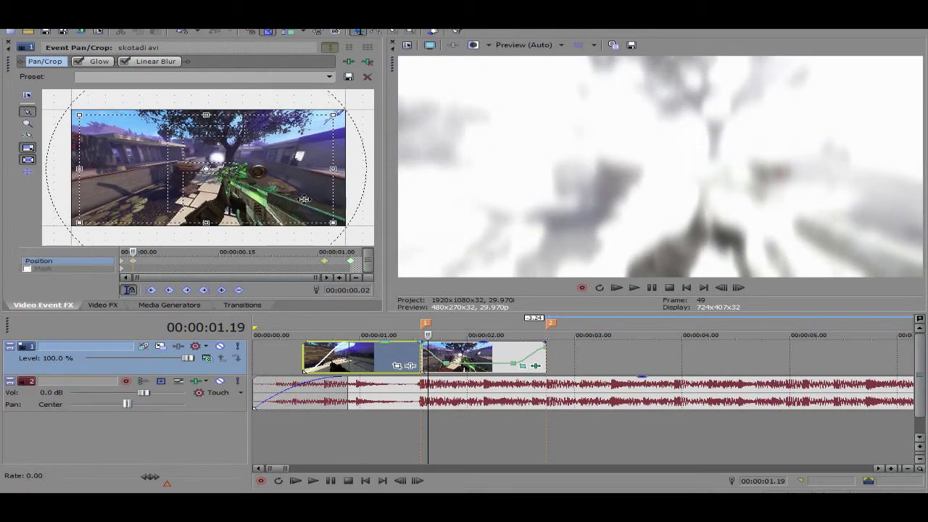
{"action": "left_click", "coordinate": [748, 287]}
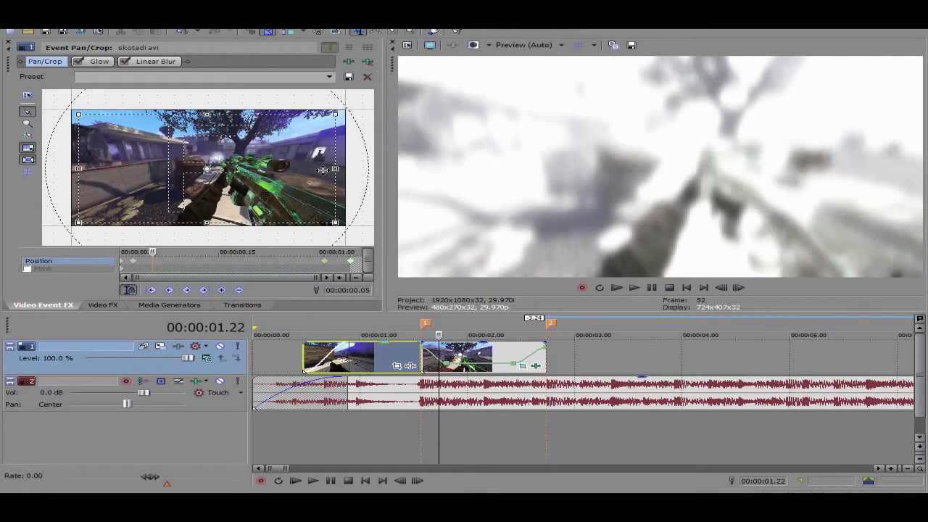
{"action": "triple_click", "coordinate": [741, 287]}
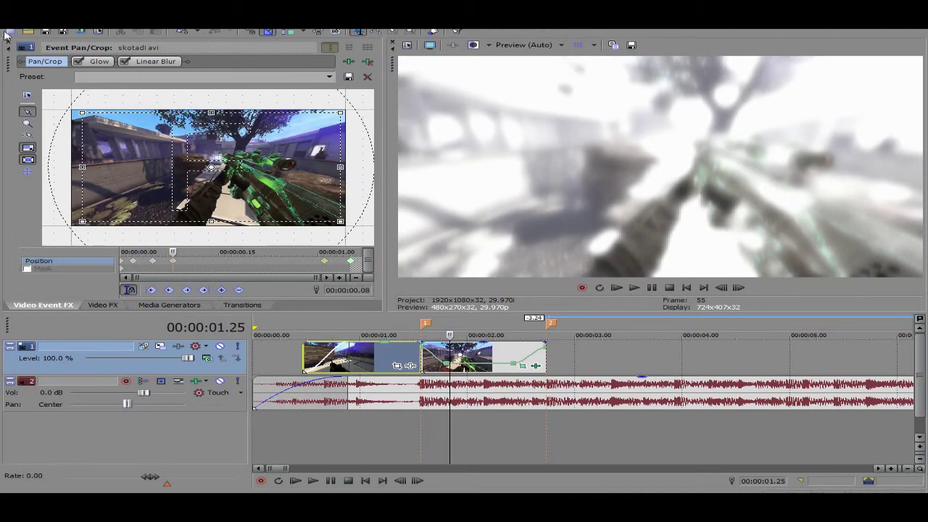
{"action": "left_click", "coordinate": [8, 44]}
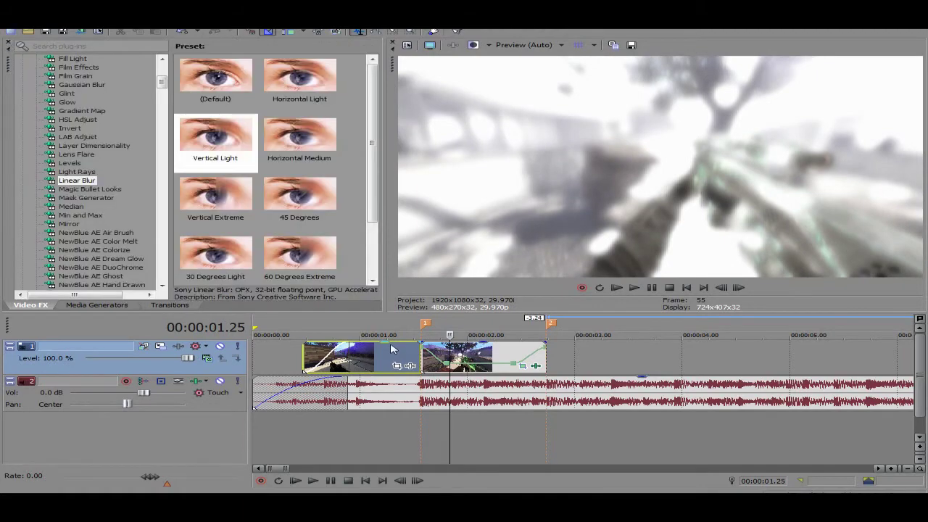
Play back the edit and insert a new audio track
{"action": "left_click", "coordinate": [389, 350]}
{"action": "left_click", "coordinate": [636, 288]}
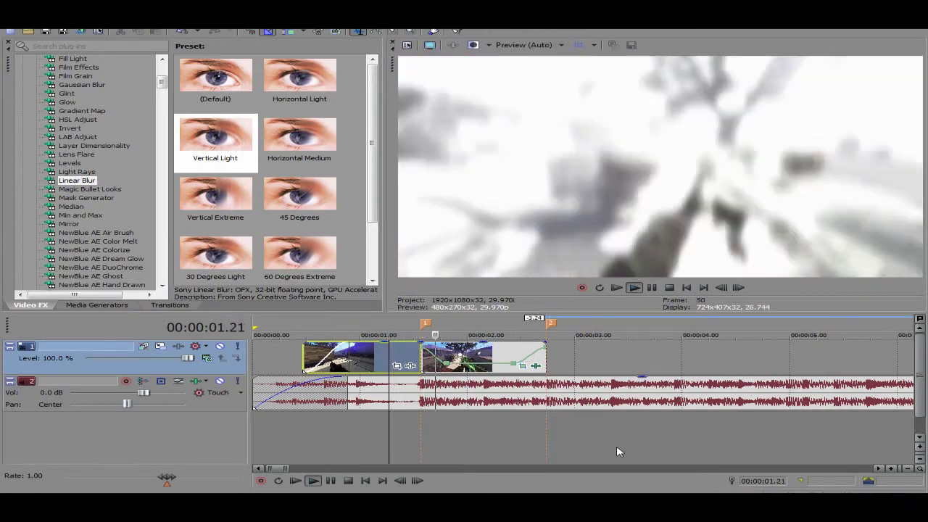
{"action": "right_click", "coordinate": [617, 441]}
{"action": "left_click", "coordinate": [658, 448]}
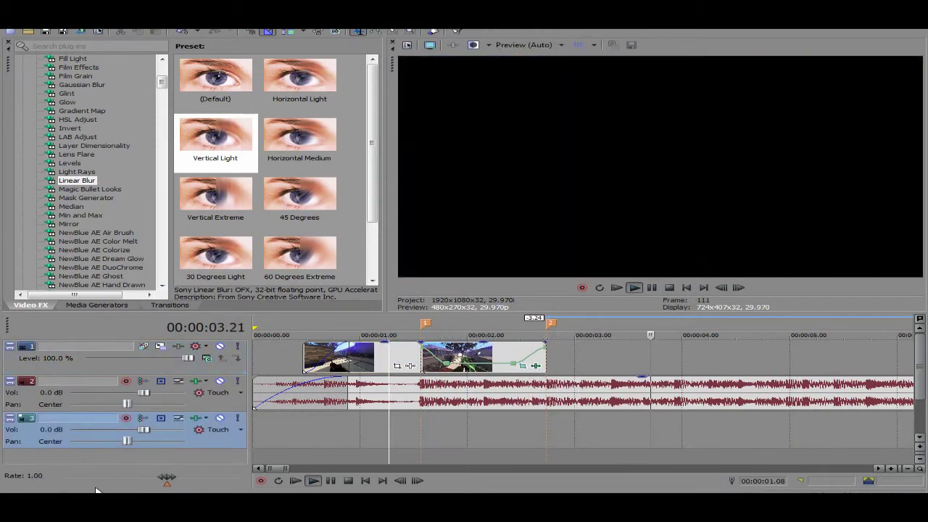
{"action": "key", "text": "space"}
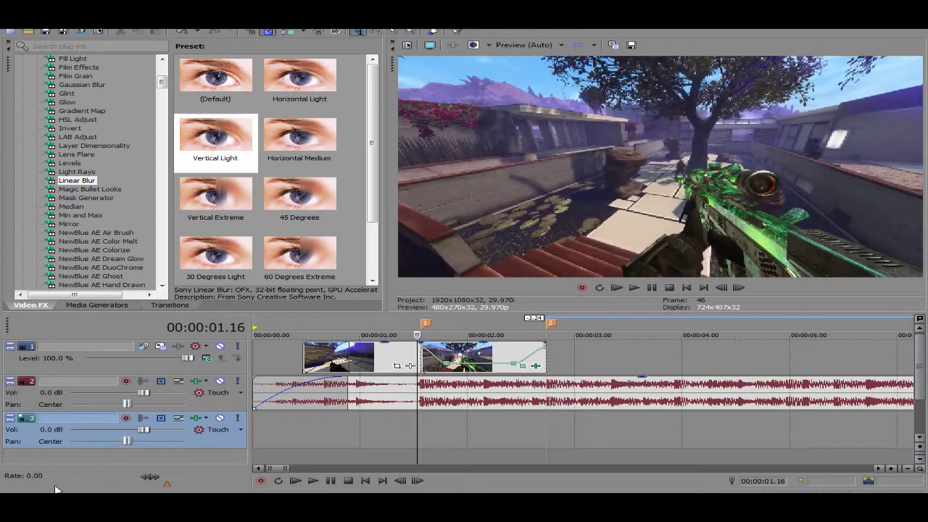
Place DSR 50 Shot on track 3 at the cut, shorten its end, and play it back
{"action": "mouse_move", "coordinate": [56, 490]}
{"action": "left_click", "coordinate": [239, 439]}
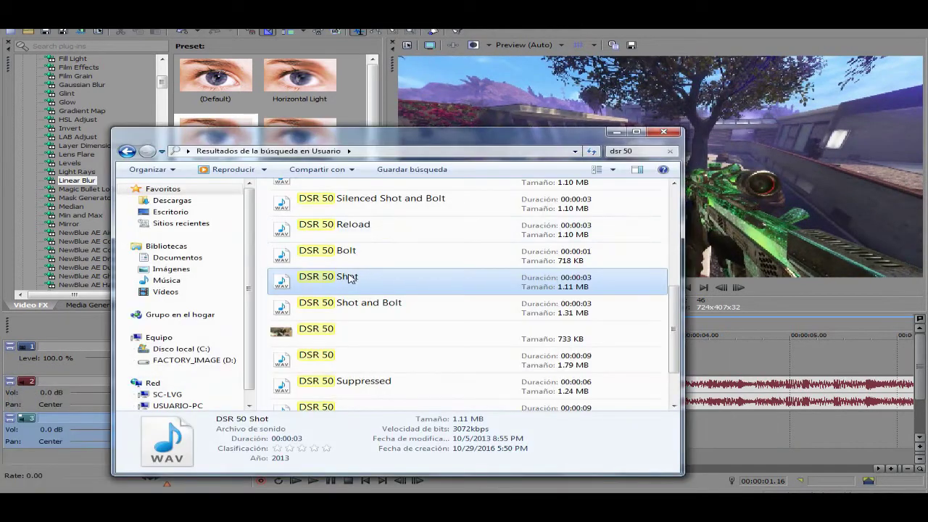
{"action": "mouse_move", "coordinate": [350, 279]}
{"action": "left_mouse_down"}
{"action": "mouse_move", "coordinate": [468, 418]}
{"action": "mouse_move", "coordinate": [445, 419]}
{"action": "left_mouse_up"}
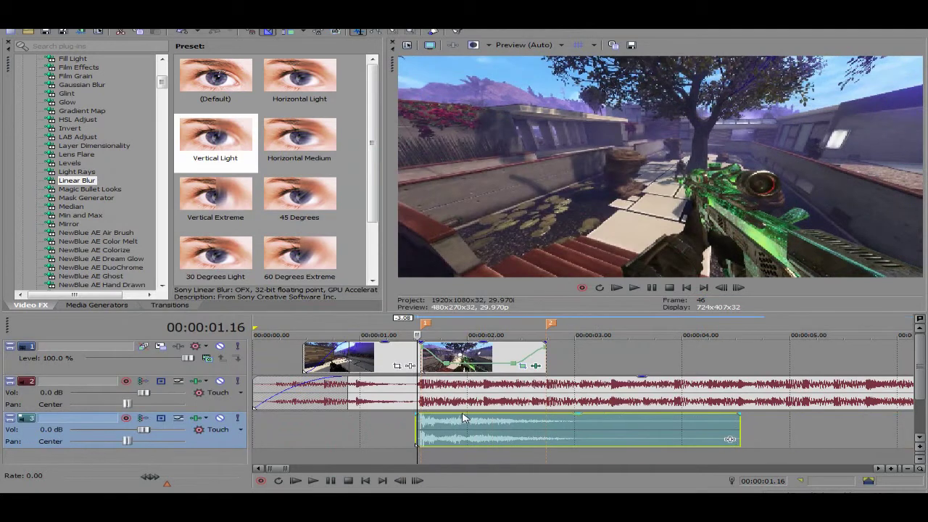
{"action": "right_click", "coordinate": [421, 429]}
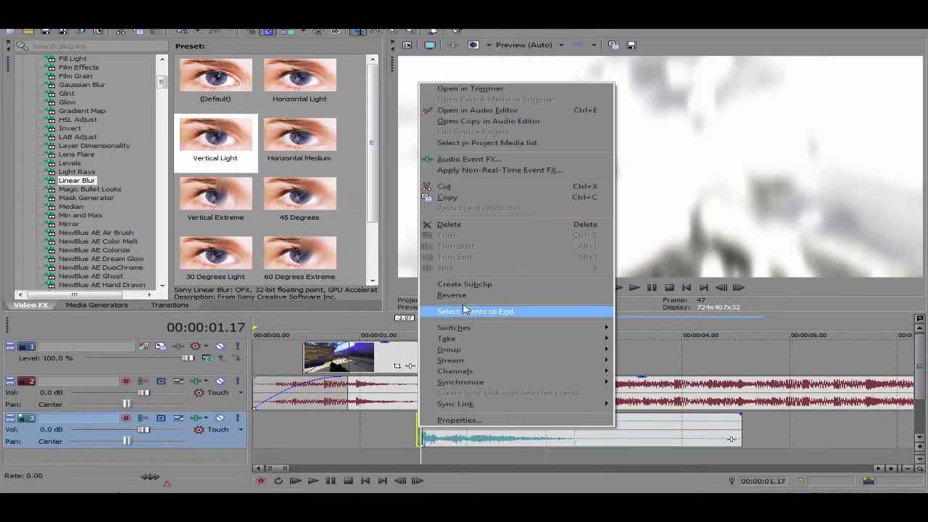
{"action": "left_click", "coordinate": [450, 224]}
{"action": "left_click_drag", "start_coordinate": [739, 428], "coordinate": [407, 430]}
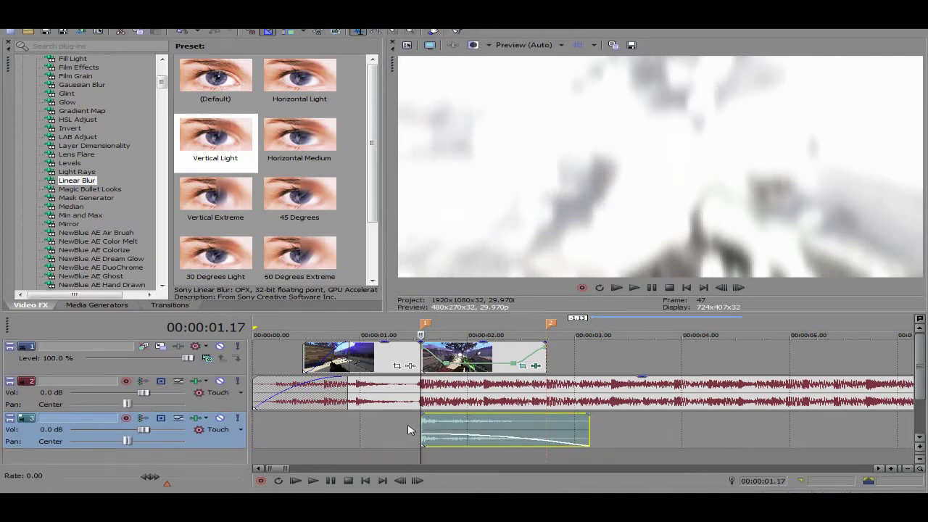
{"action": "left_click", "coordinate": [378, 432]}
{"action": "left_click", "coordinate": [633, 288]}
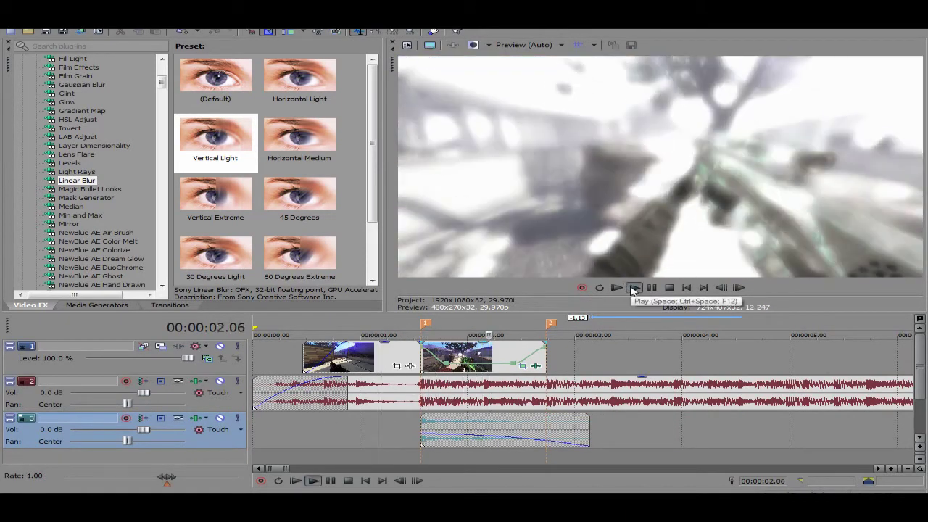
{"action": "left_click", "coordinate": [652, 288]}
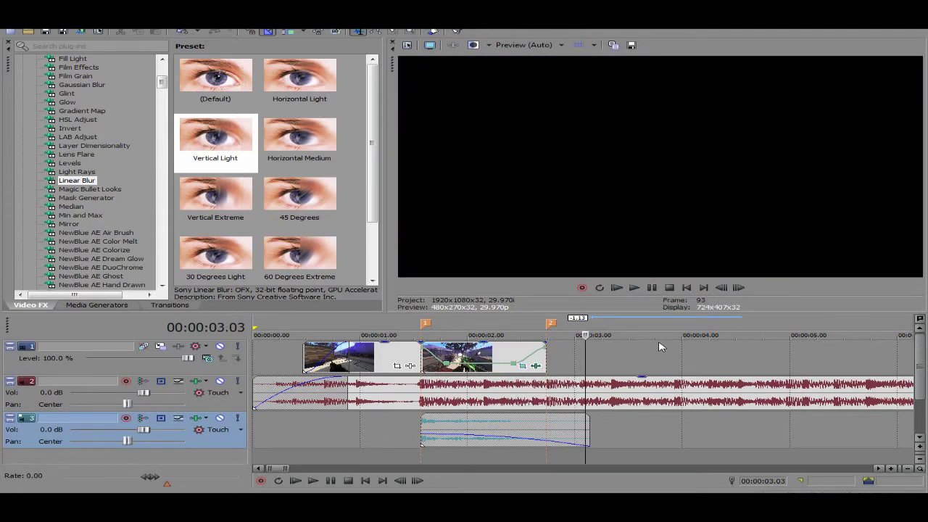